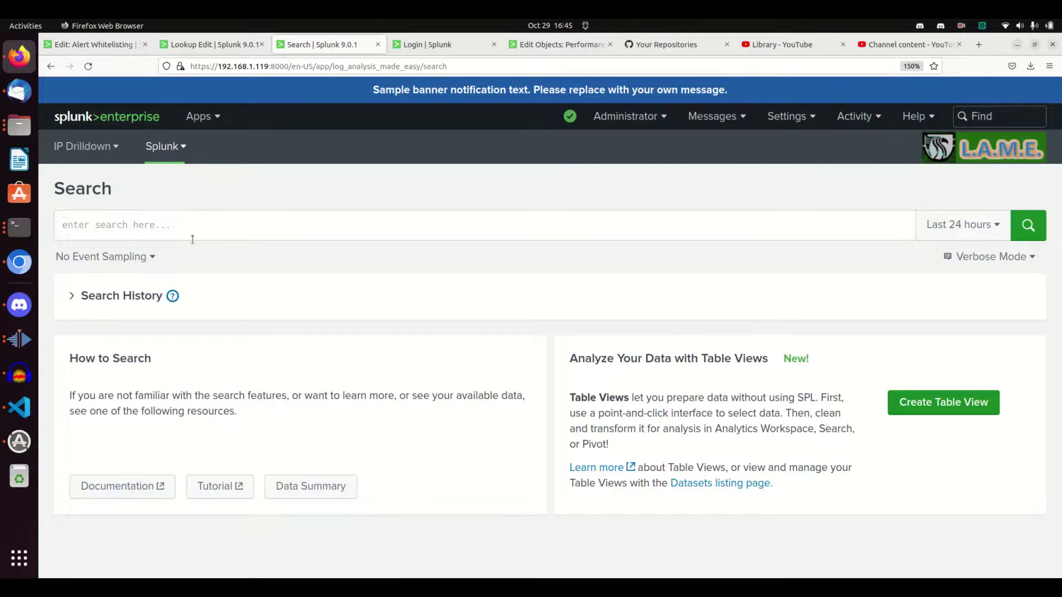
# Step: Run | makeresults with evals field1="foo", someotherField="bar" and a third field set to "Sparkles"
pyautogui.click(196, 228)
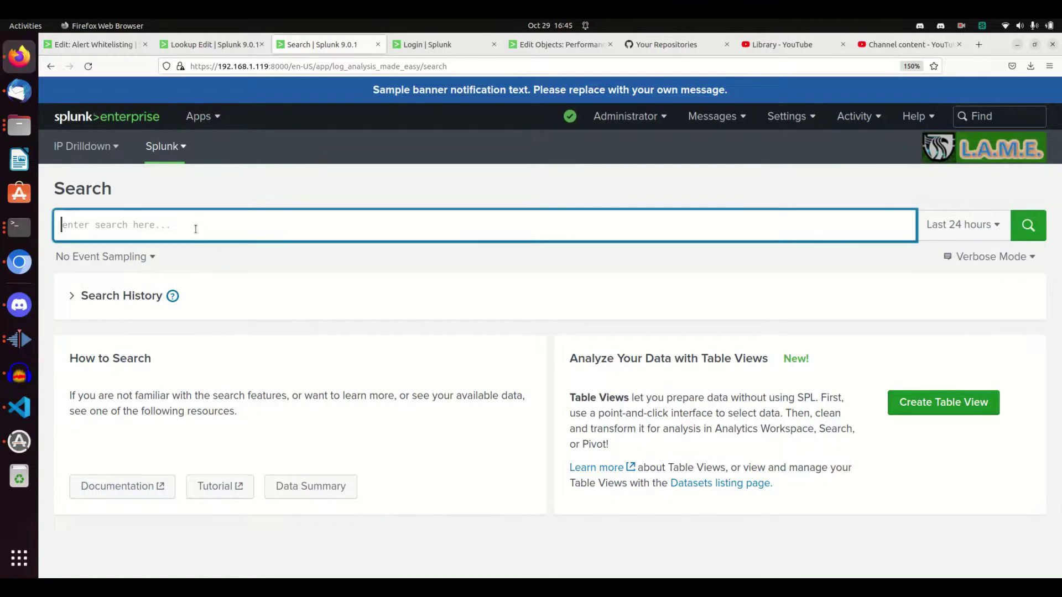
pyautogui.write('|')
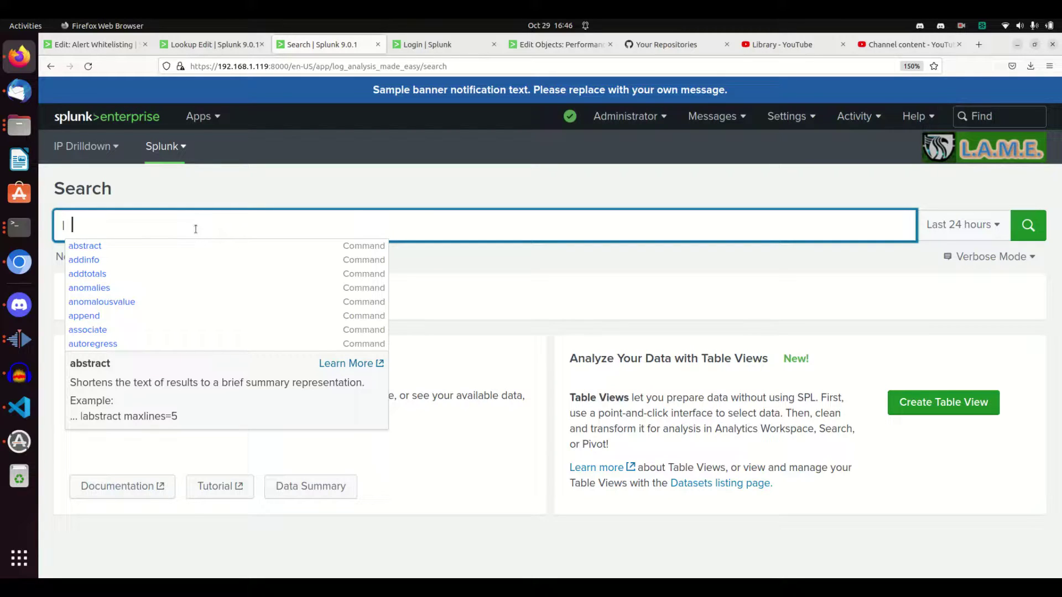
pyautogui.write('make')
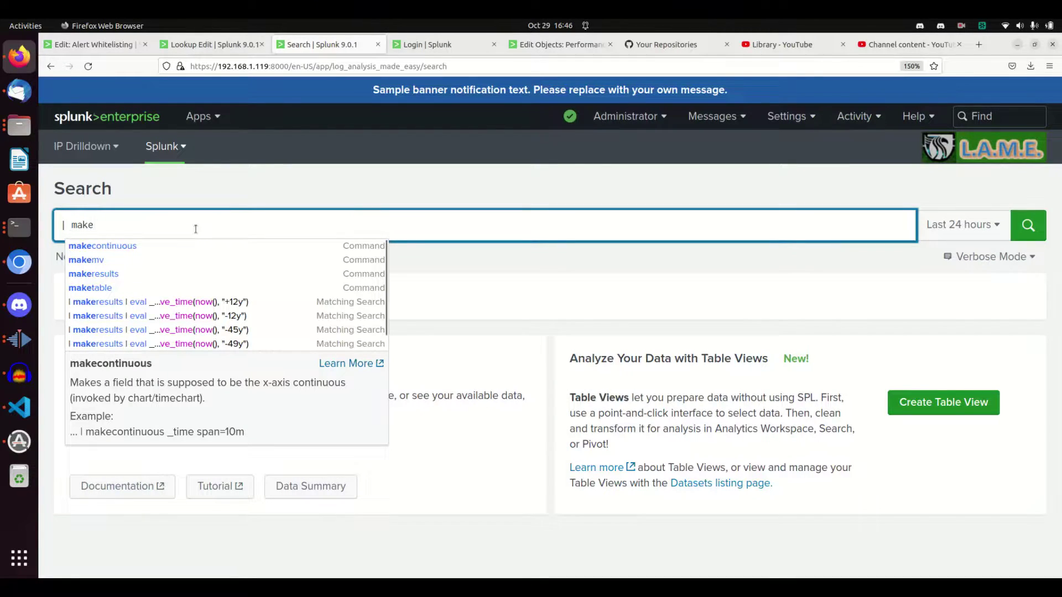
pyautogui.write('results ')
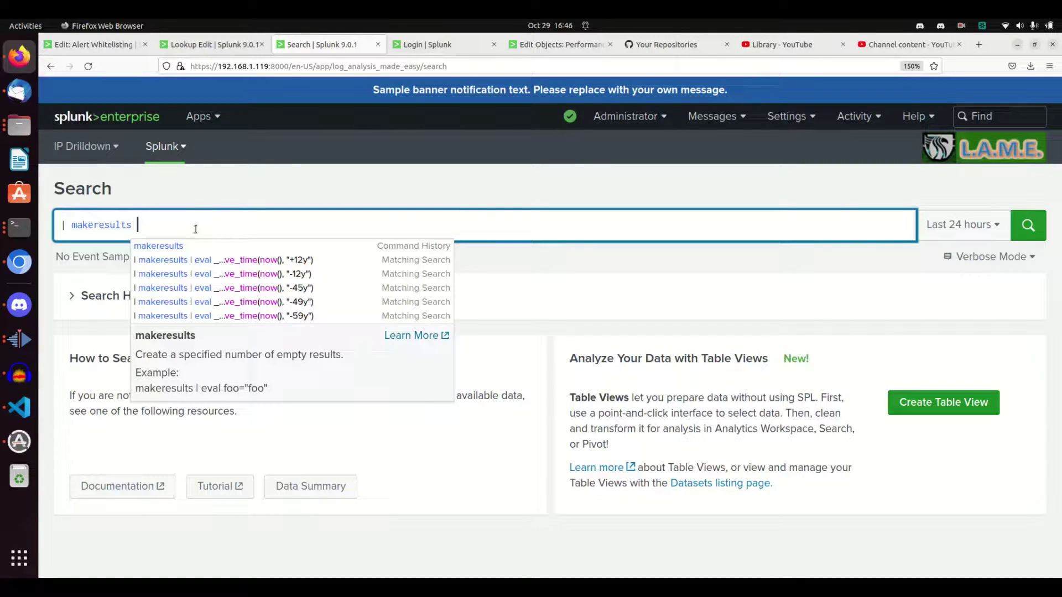
pyautogui.write('| eval ')
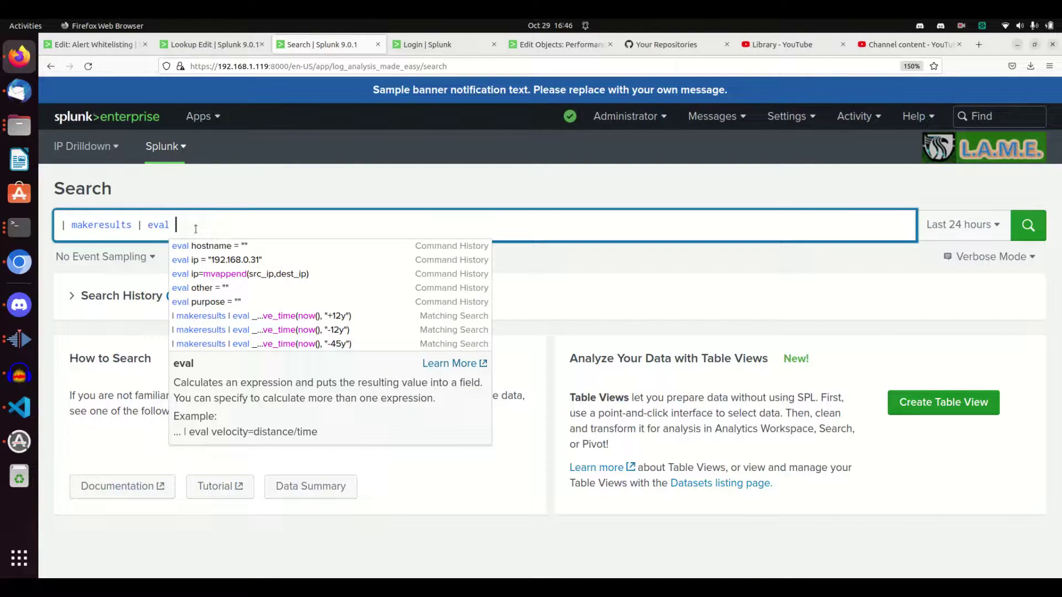
pyautogui.write('field1 = "')
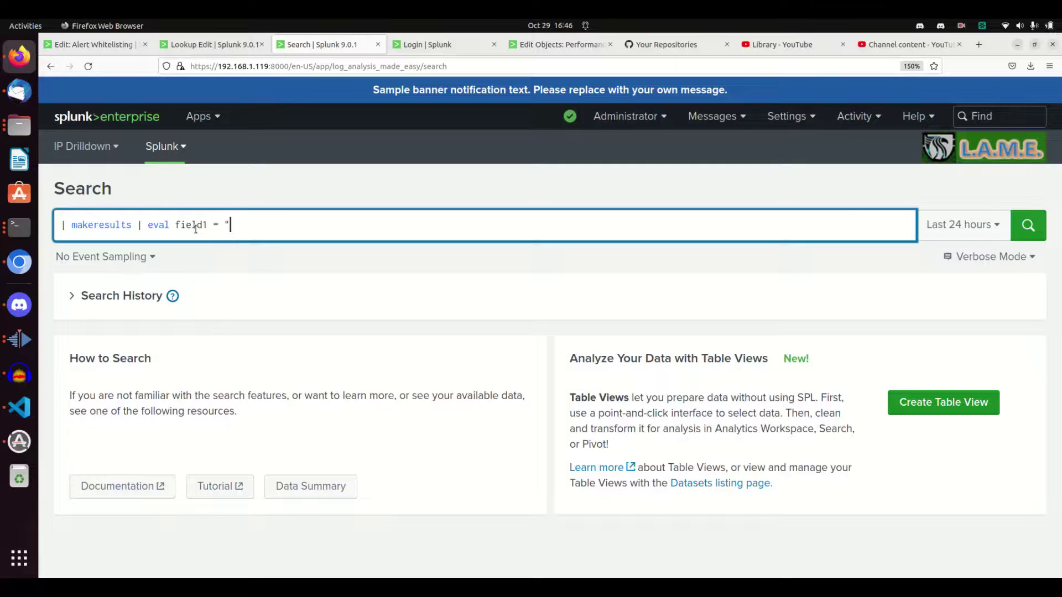
pyautogui.write('foo" | eval fo')
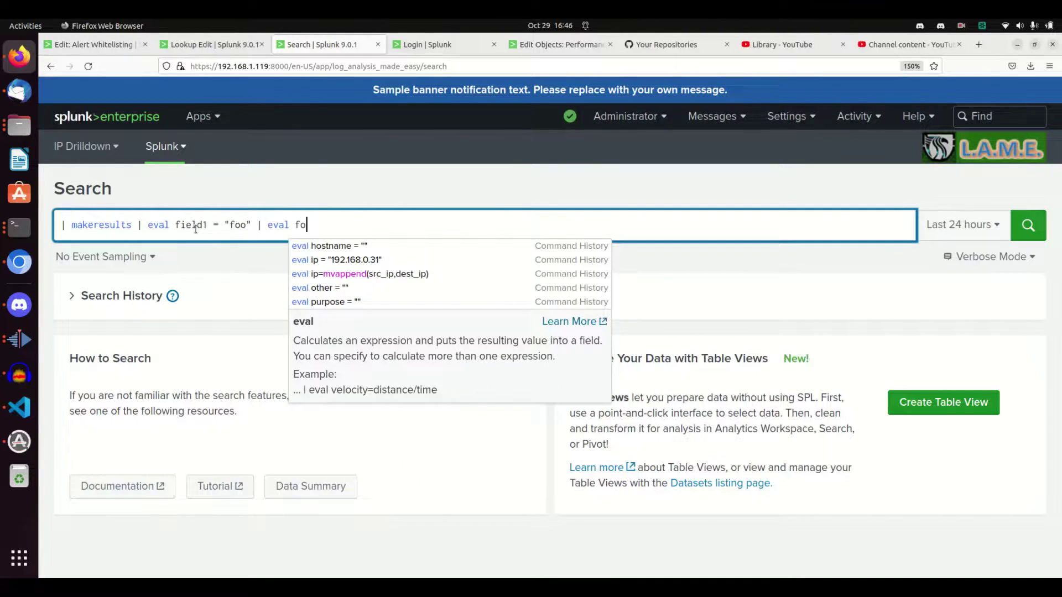
pyautogui.press('BackSpace')
pyautogui.press('BackSpace')
pyautogui.write('someotherF')
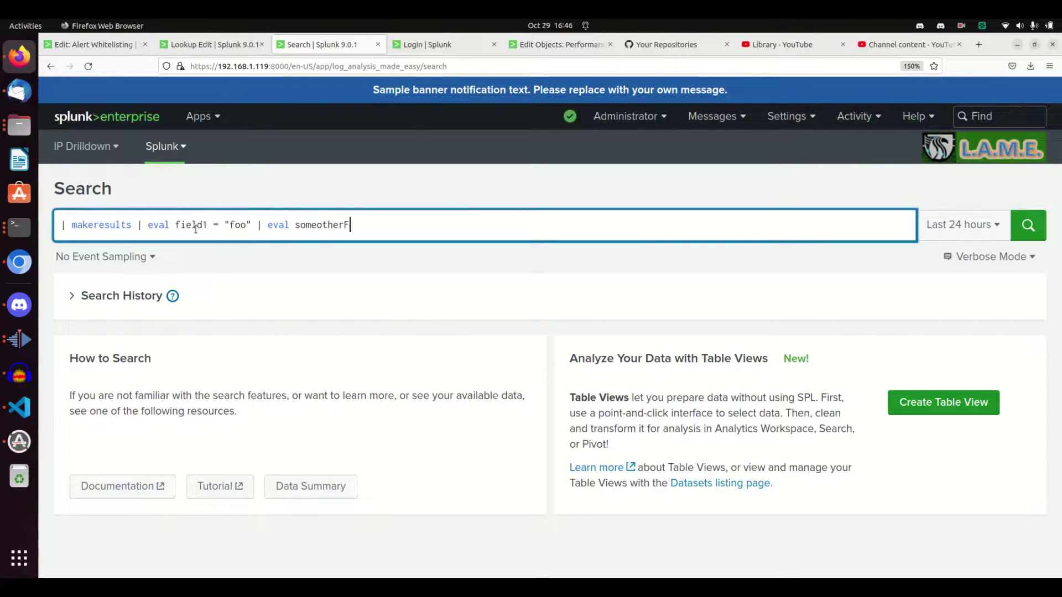
pyautogui.write('ield = "bar" |')
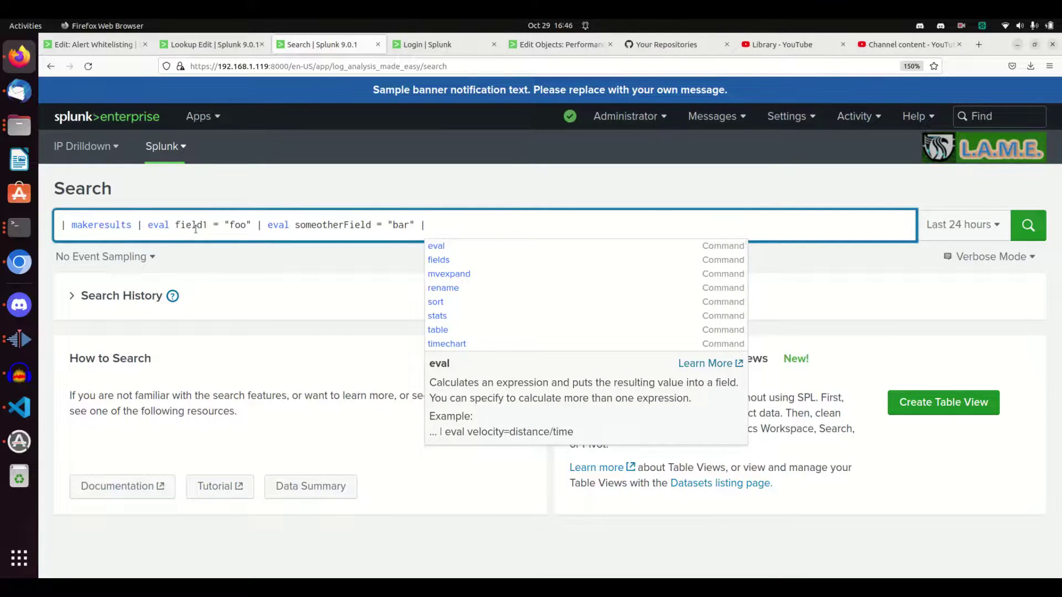
pyautogui.write(' eval')
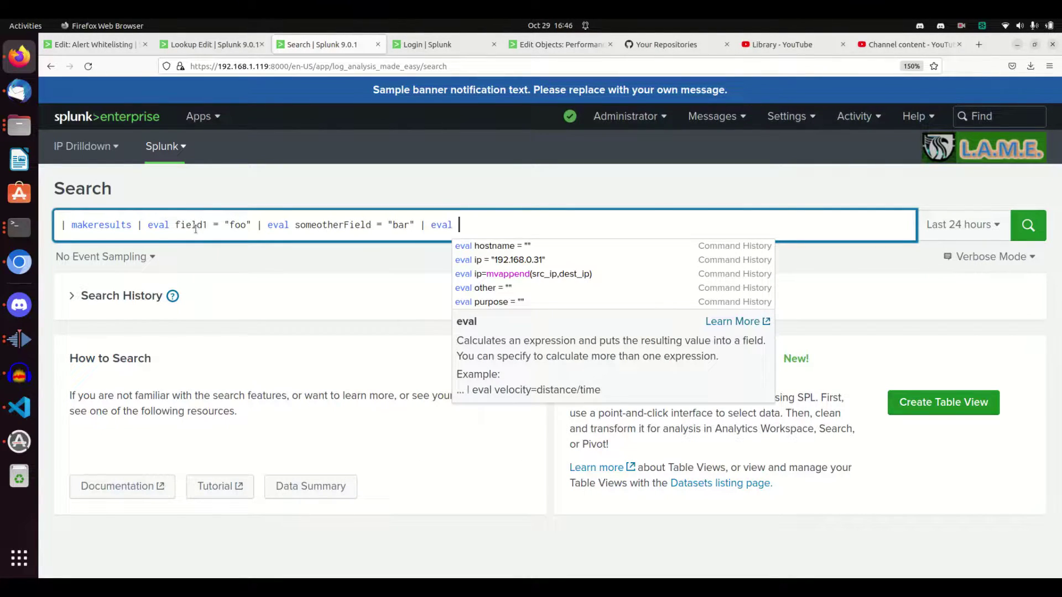
pyautogui.write(' myFiel')
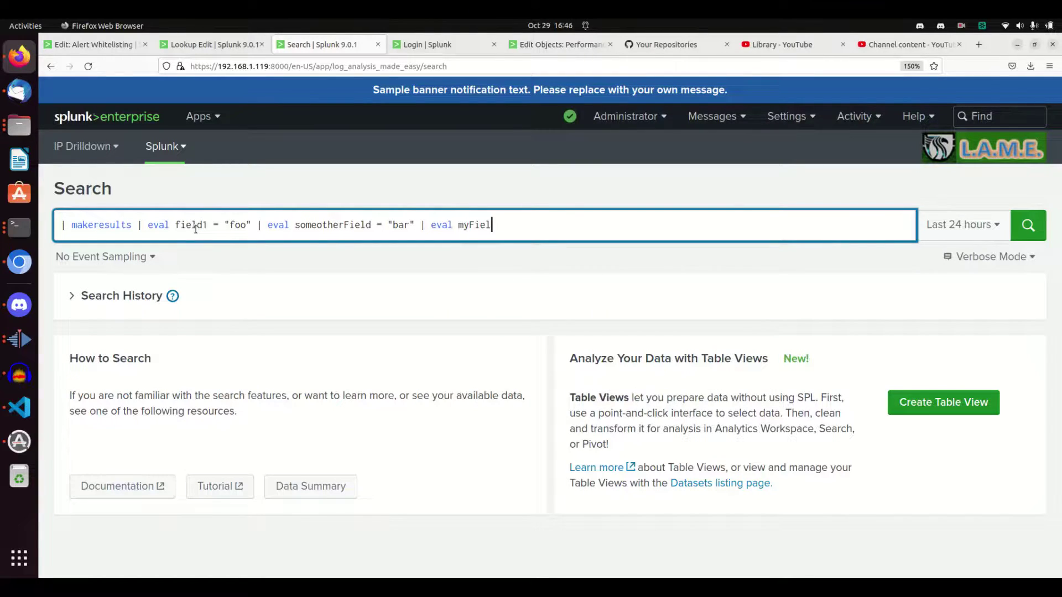
pyautogui.write('d =')
pyautogui.press('BackSpace')
pyautogui.press('BackSpace')
pyautogui.press('BackSpace')
pyautogui.press('BackSpace')
pyautogui.press('BackSpace')
pyautogui.press('BackSpace')
pyautogui.press('BackSpace')
pyautogui.press('BackSpace')
pyautogui.press('BackSpace')
pyautogui.press('BackSpace')
pyautogui.write('Susan = "Sparkles"')
pyautogui.press('Return')
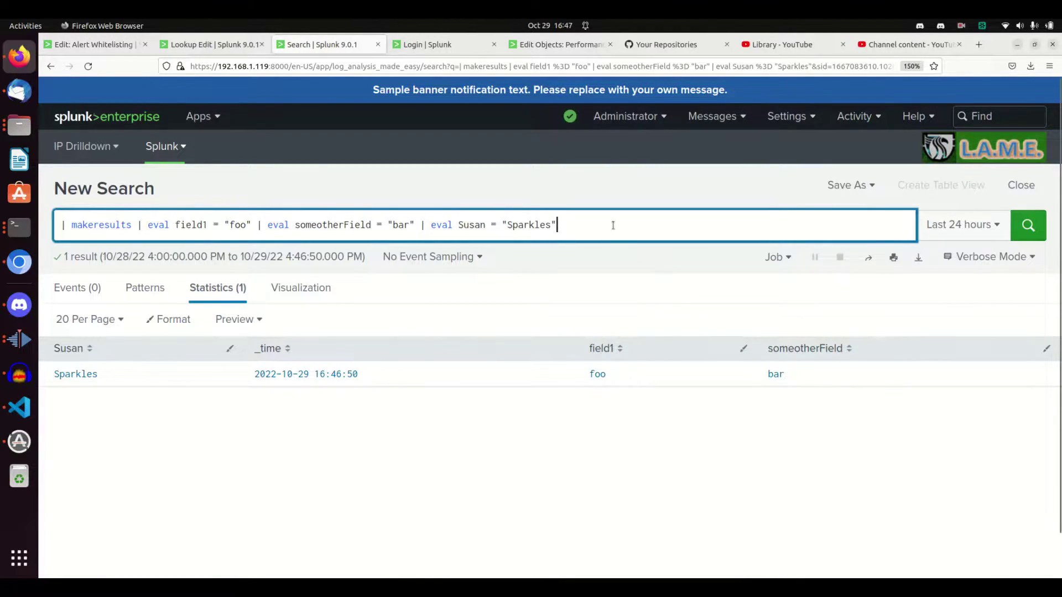
# Step: Append a new line | eval someOtherField = "French toast" and rerun the search
pyautogui.hotkey('shift', 'Return')
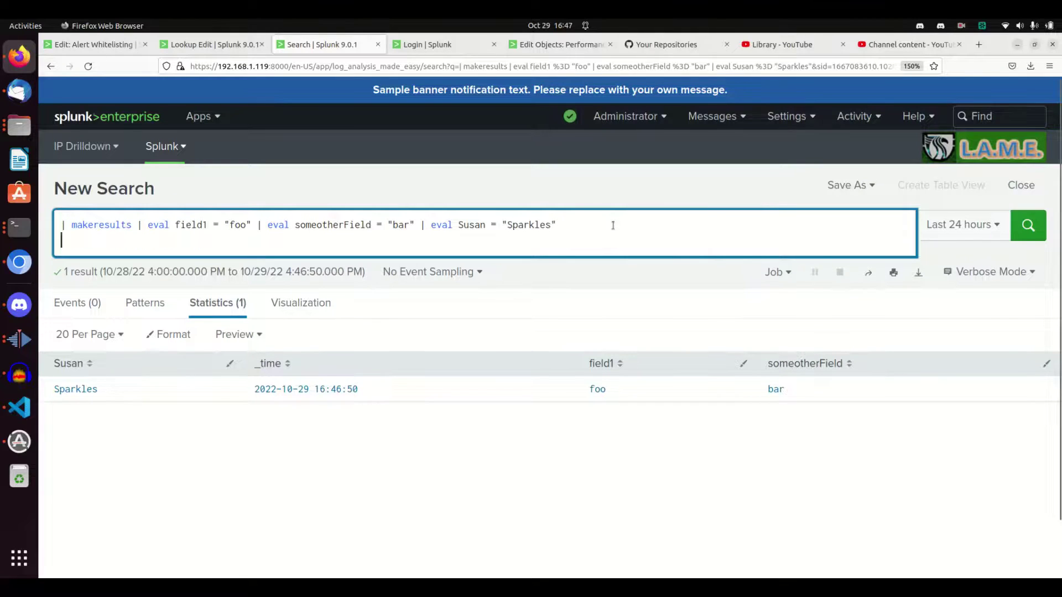
pyautogui.write('| eval ')
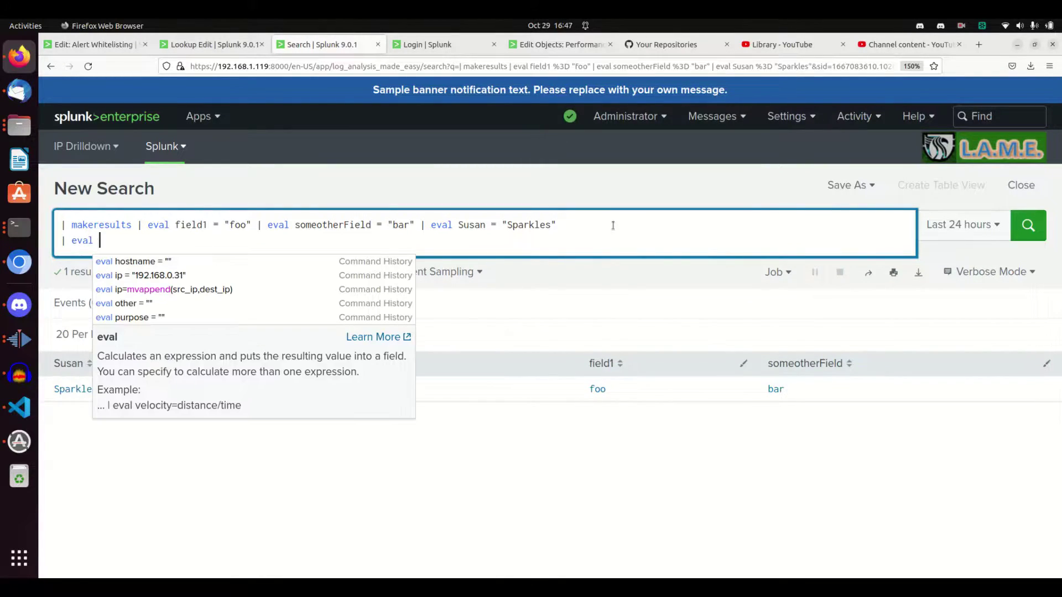
pyautogui.write('someOhe')
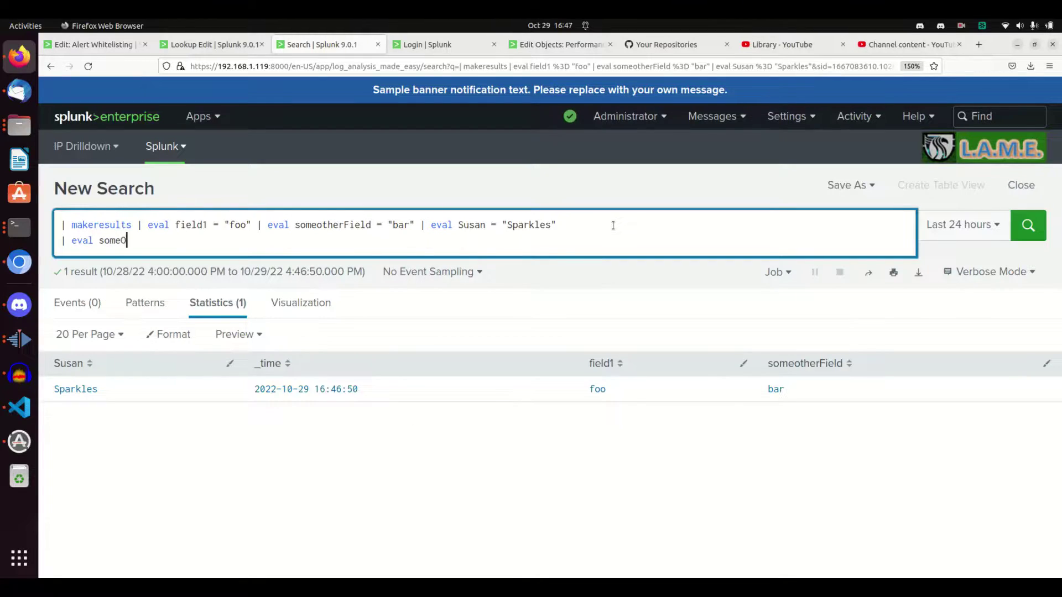
pyautogui.press('BackSpace')
pyautogui.press('BackSpace')
pyautogui.write('therField = "French to')
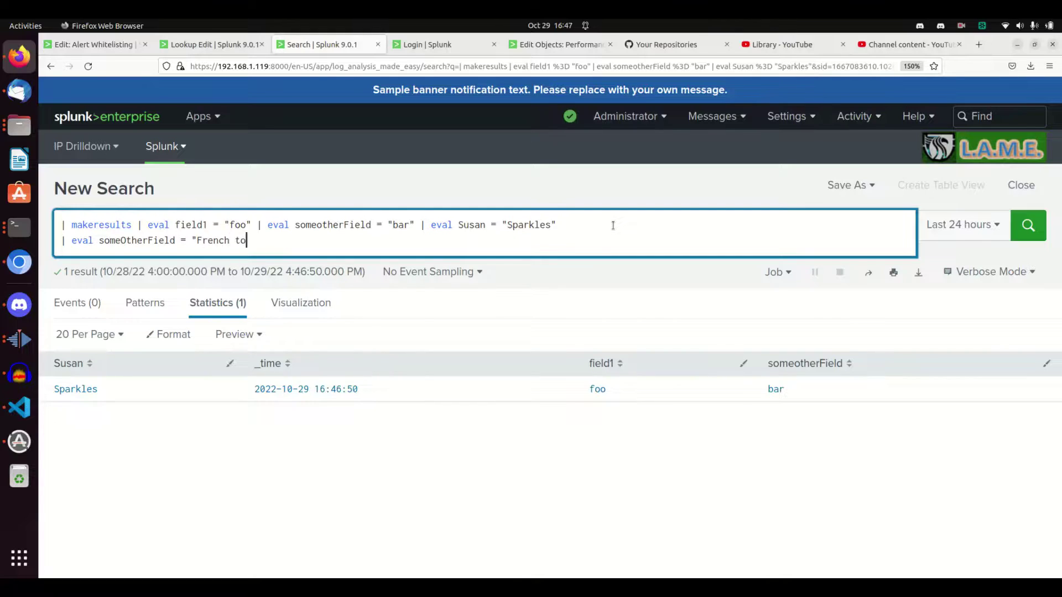
pyautogui.write('ast"')
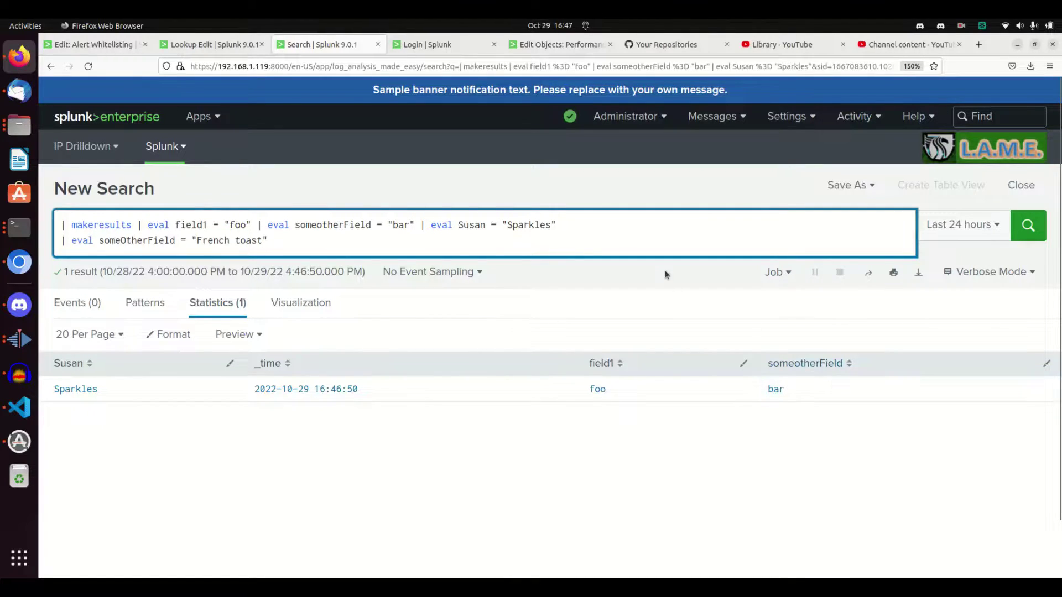
pyautogui.press('Return')
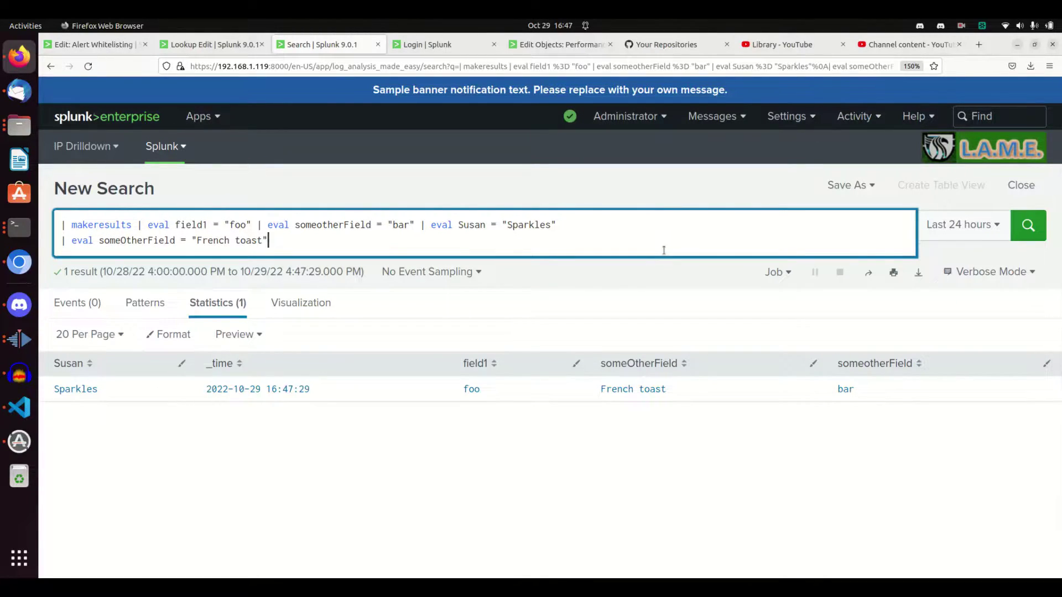
# Step: Add a table line listing field1, someotherField and the Sparkles field
pyautogui.click(615, 223)
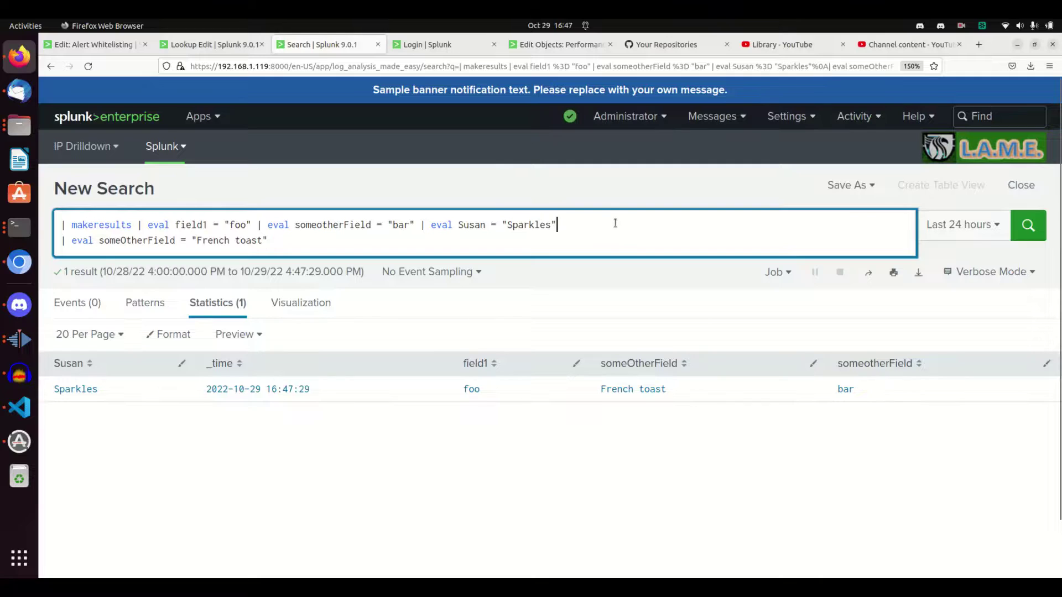
pyautogui.hotkey('shift', 'Return')
pyautogui.write('| ta')
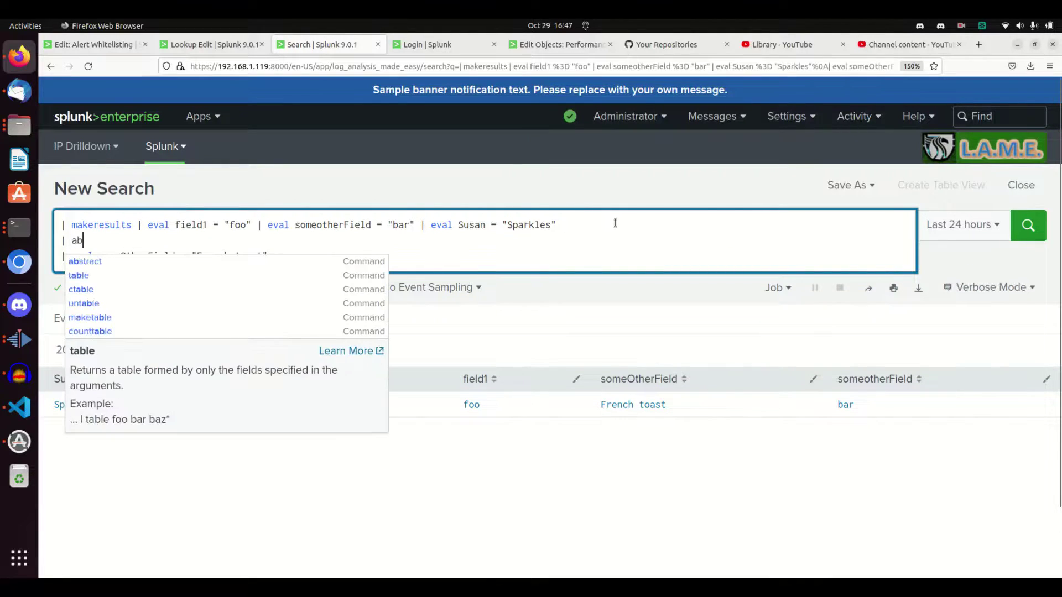
pyautogui.write('ble ')
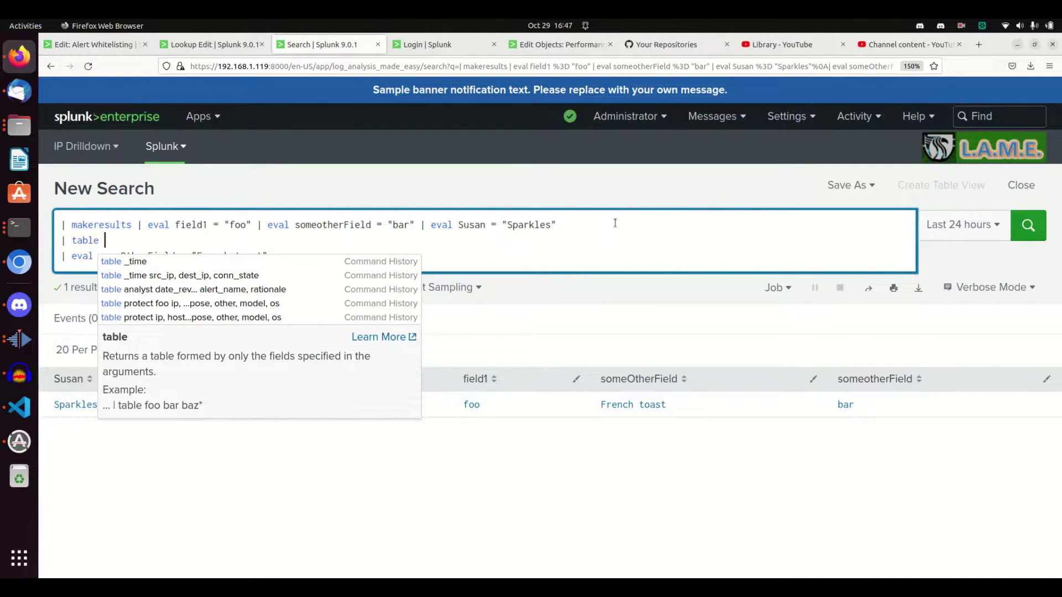
pyautogui.write('foo, bar,')
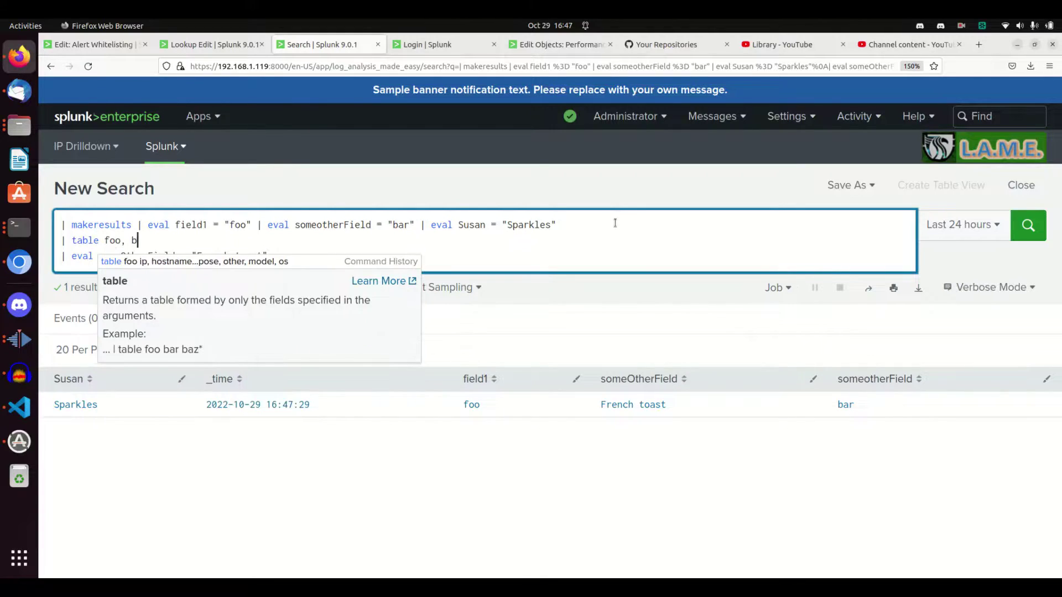
pyautogui.press('BackSpace')
pyautogui.press('BackSpace')
pyautogui.press('BackSpace')
pyautogui.press('BackSpace')
pyautogui.press('BackSpace')
pyautogui.press('BackSpace')
pyautogui.press('BackSpace')
pyautogui.press('BackSpace')
pyautogui.press('BackSpace')
pyautogui.press('BackSpace')
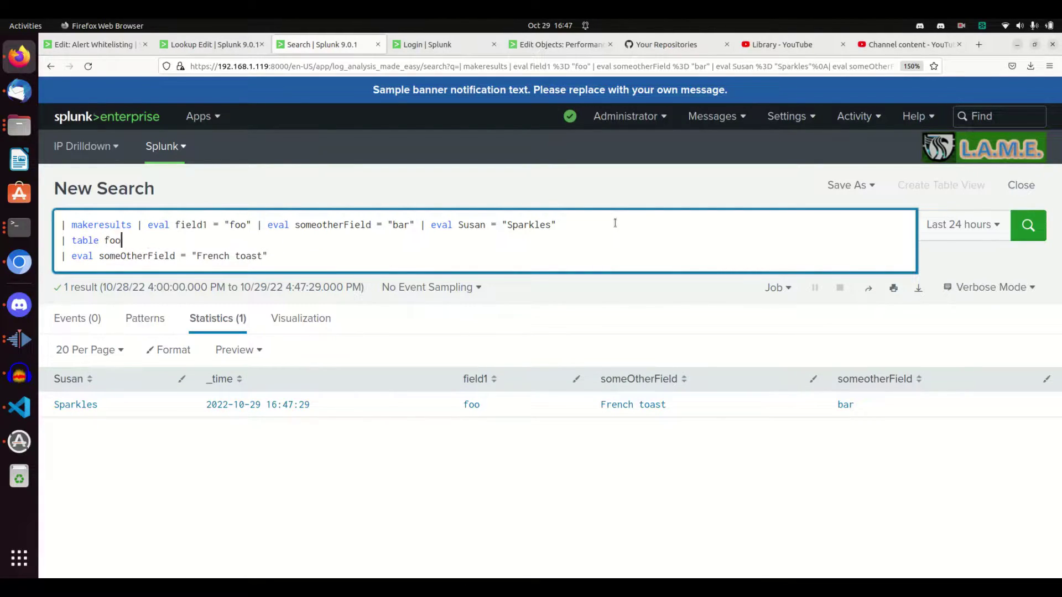
pyautogui.write('field1, someotherField, ')
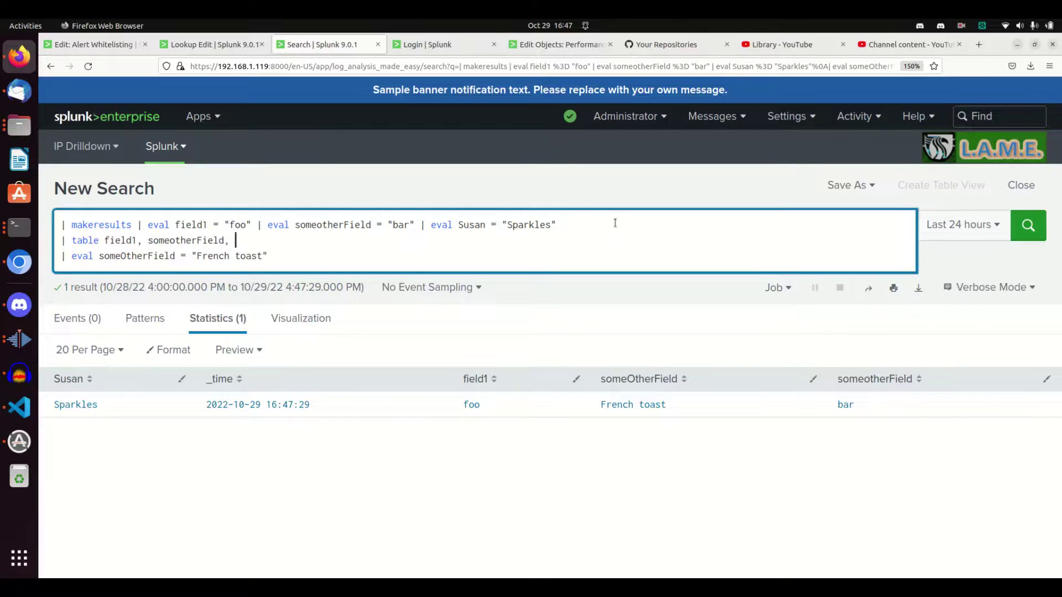
pyautogui.write('Susan')
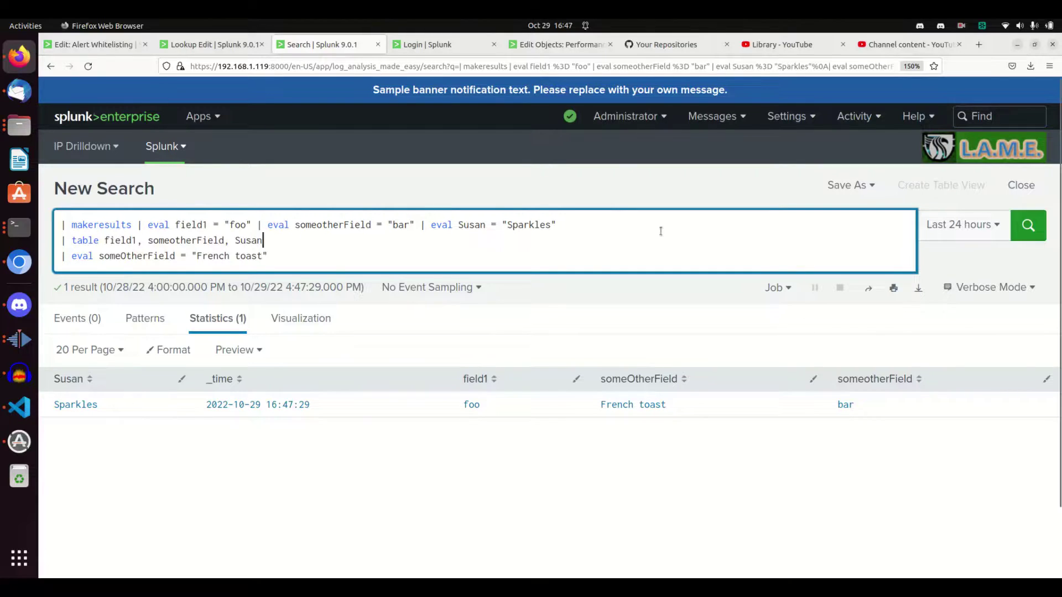
# Step: Delete the French toast eval line and rerun the search
pyautogui.keyDown('shift'); pyautogui.click(445, 261); pyautogui.keyUp('shift')
pyautogui.press('BackSpace')
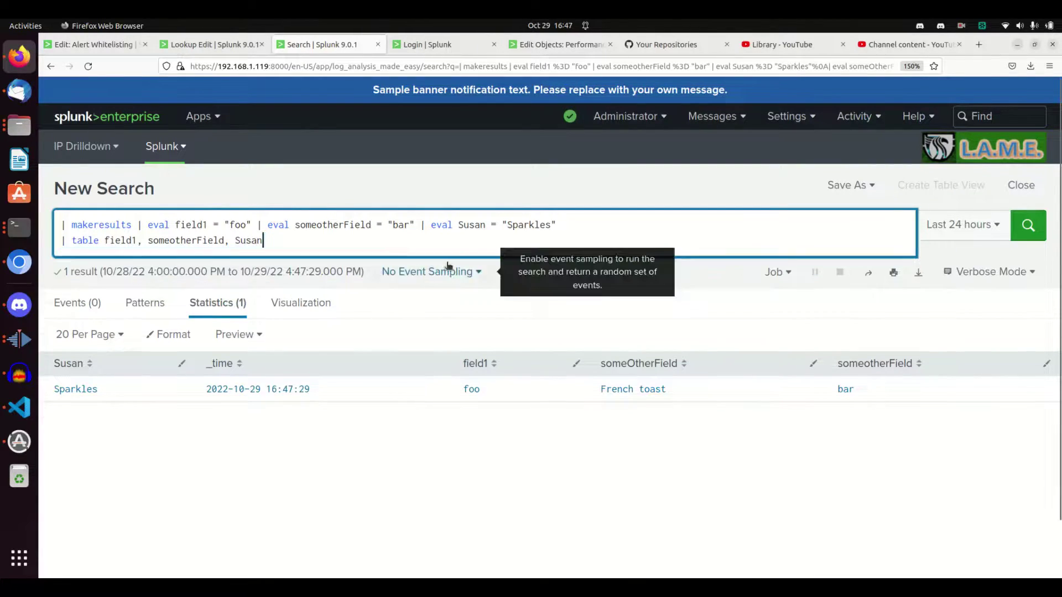
pyautogui.press('Return')
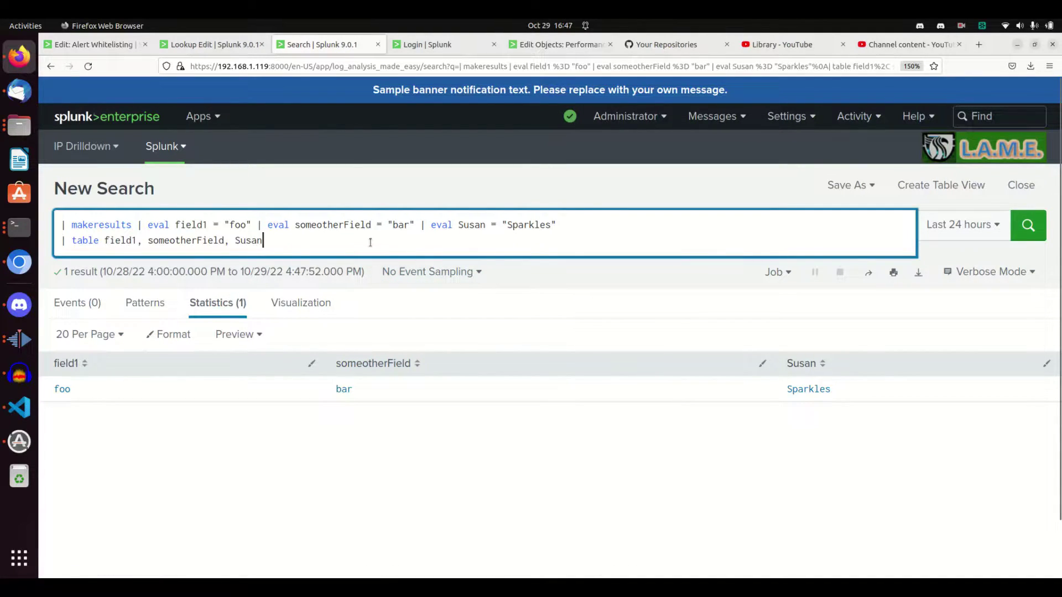
# Step: Restore the French toast eval after the table command and rerun, showing four columns
pyautogui.hotkey('ctrl', 'z')
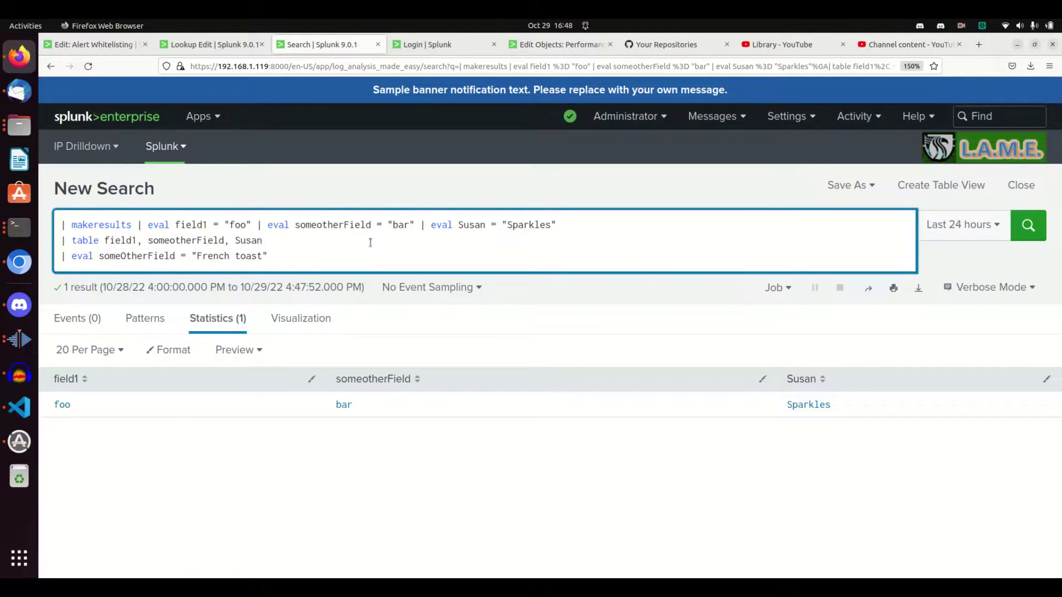
pyautogui.press('Return')
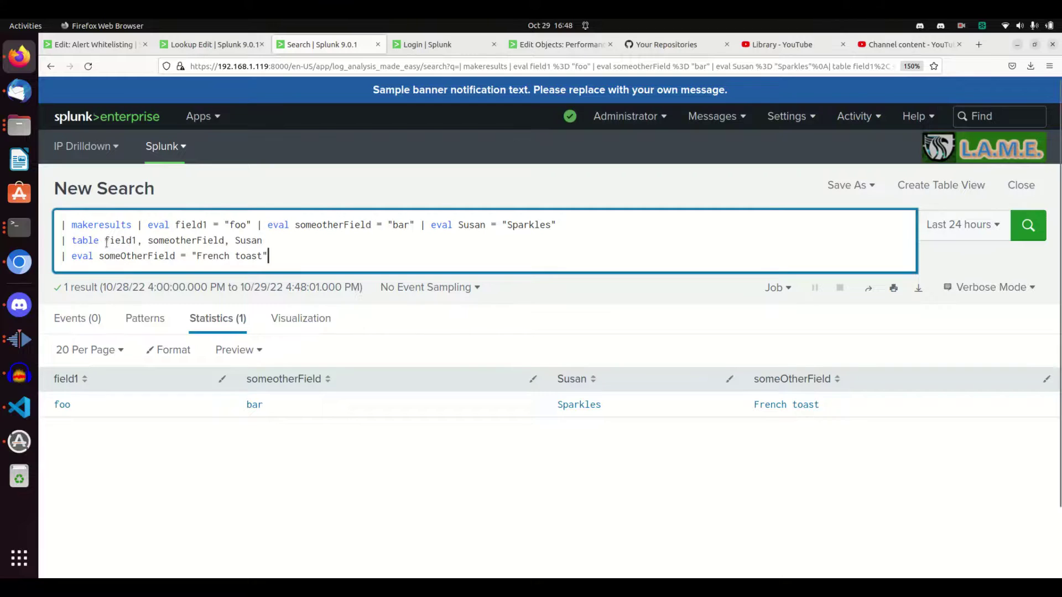
pyautogui.moveTo(287, 252); pyautogui.dragTo(177, 238)
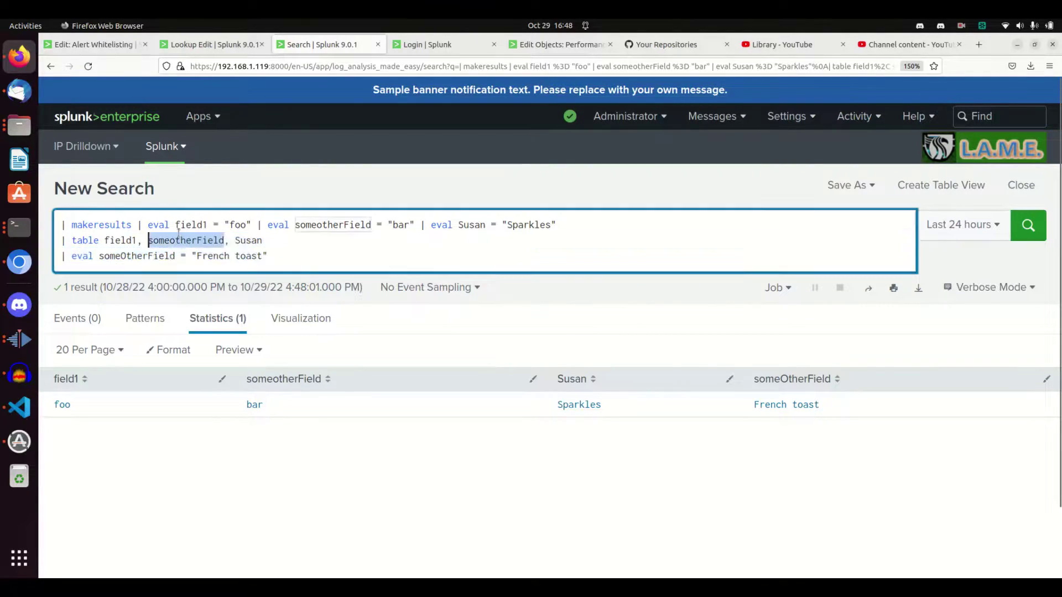
# Step: Highlight someotherField and French toast in the query, then clear the search bar
pyautogui.tripleClick(177, 238)
pyautogui.moveTo(268, 256); pyautogui.dragTo(203, 256)
pyautogui.hotkey('ctrl', 'a')
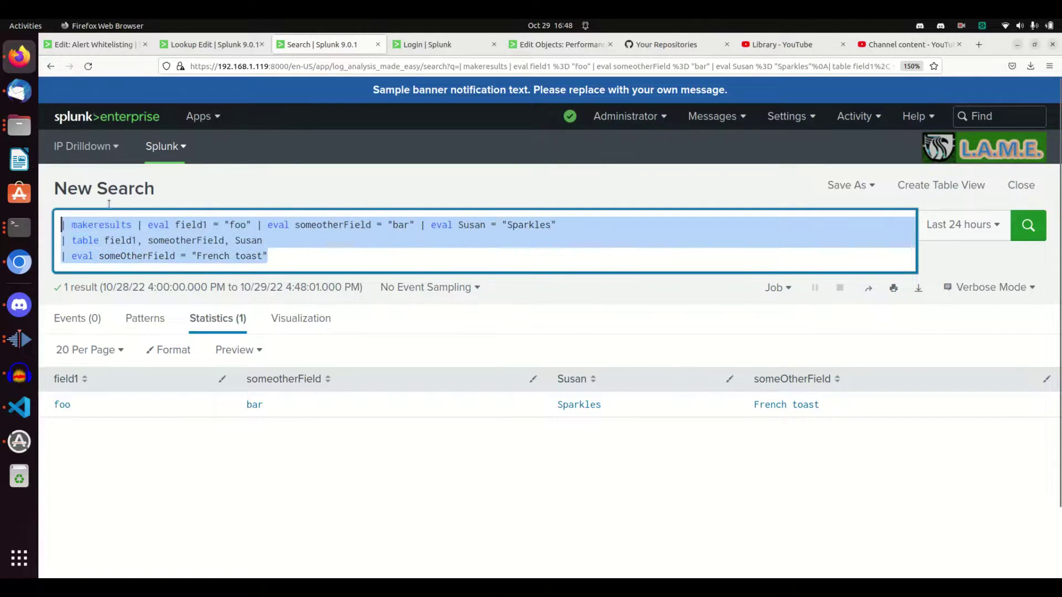
pyautogui.write('| la')
pyautogui.press('BackSpace')
pyautogui.press('BackSpace')
pyautogui.press('BackSpace')
pyautogui.press('BackSpace')
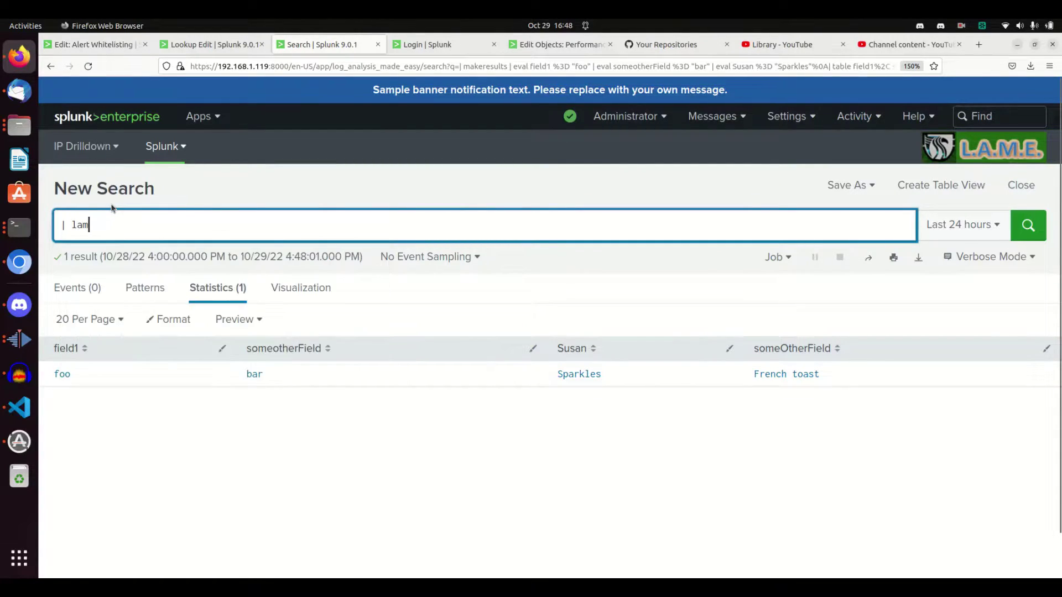
# Step: Type the new query index=lame_training sourcetype=lame_conn | eval, fixing typos
pyautogui.write('index=')
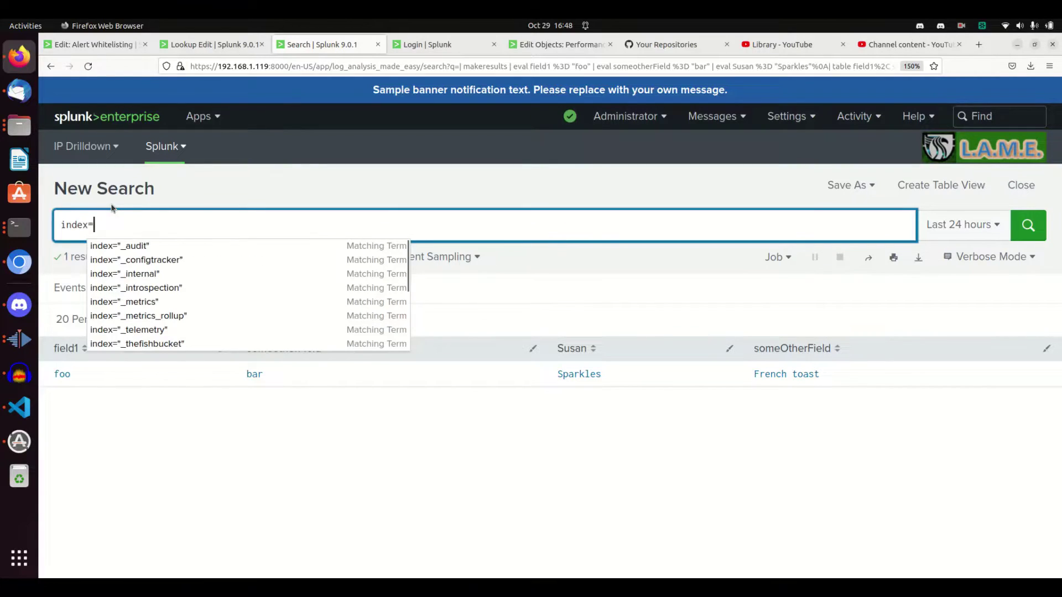
pyautogui.write('lame_traini')
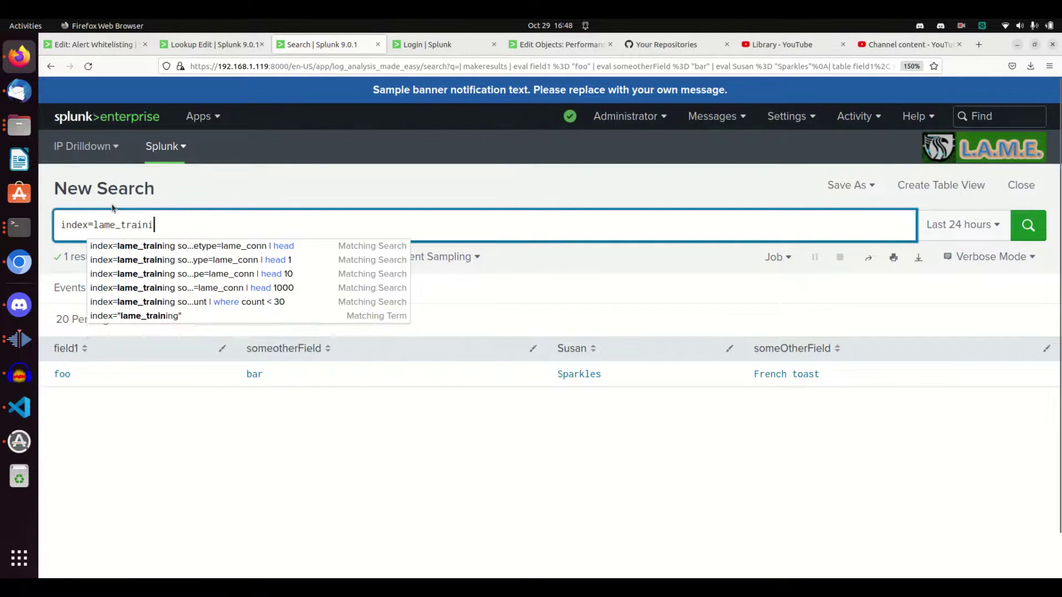
pyautogui.write('ng sourcetyep=')
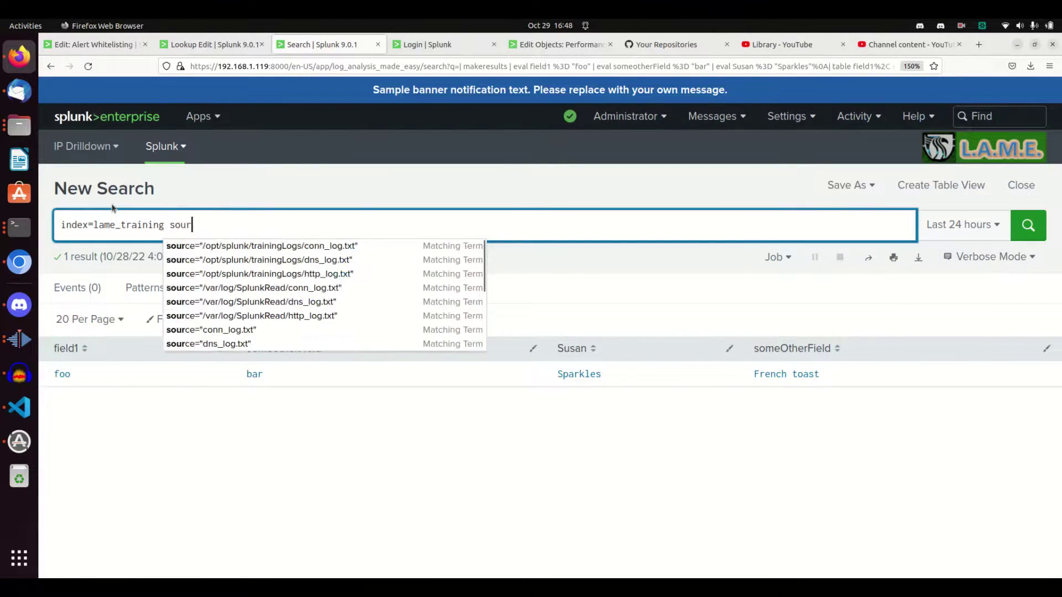
pyautogui.press('BackSpace')
pyautogui.press('BackSpace')
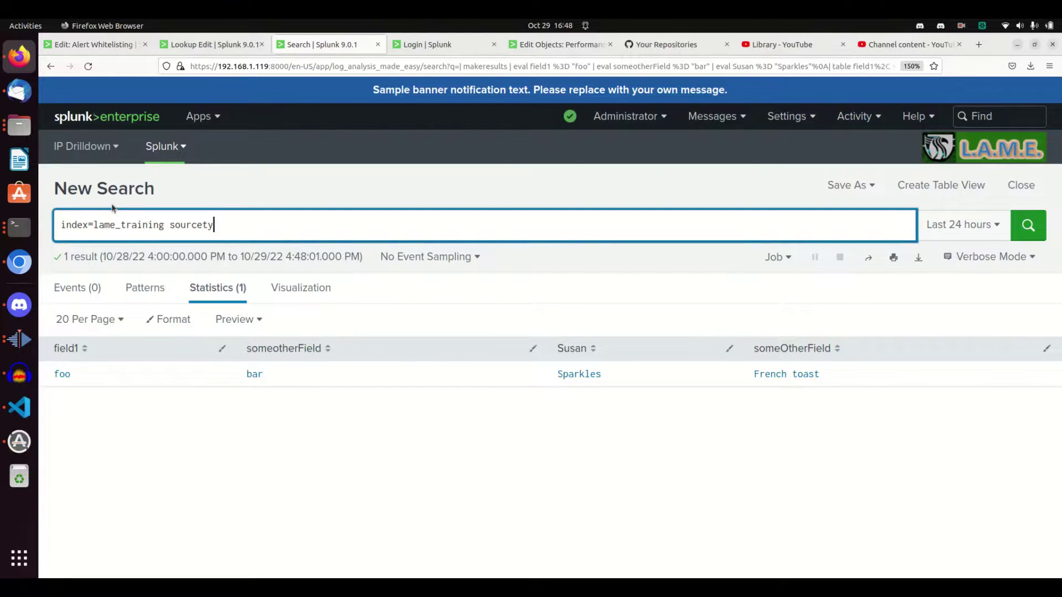
pyautogui.write('p')
pyautogui.press('BackSpace')
pyautogui.write('pe')
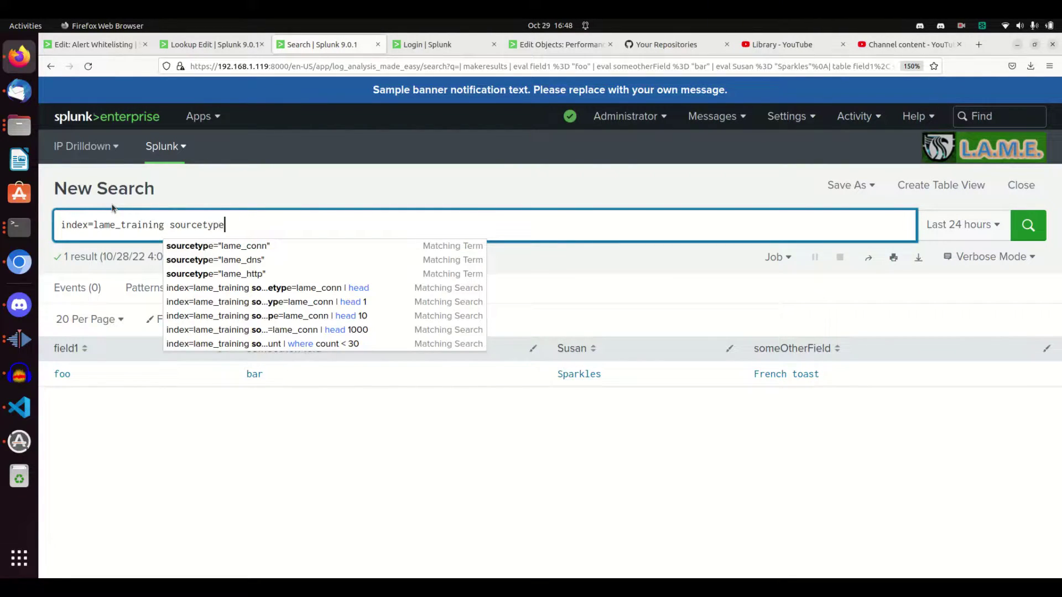
pyautogui.write('=lame_connn')
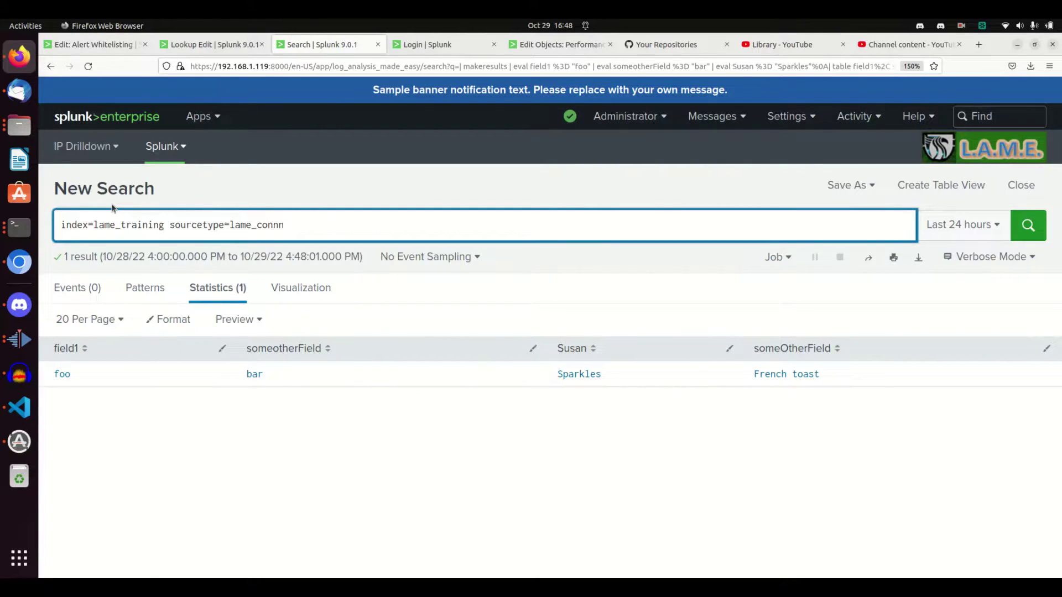
pyautogui.write('\\')
pyautogui.press('BackSpace')
pyautogui.press('BackSpace')
pyautogui.press('BackSpace')
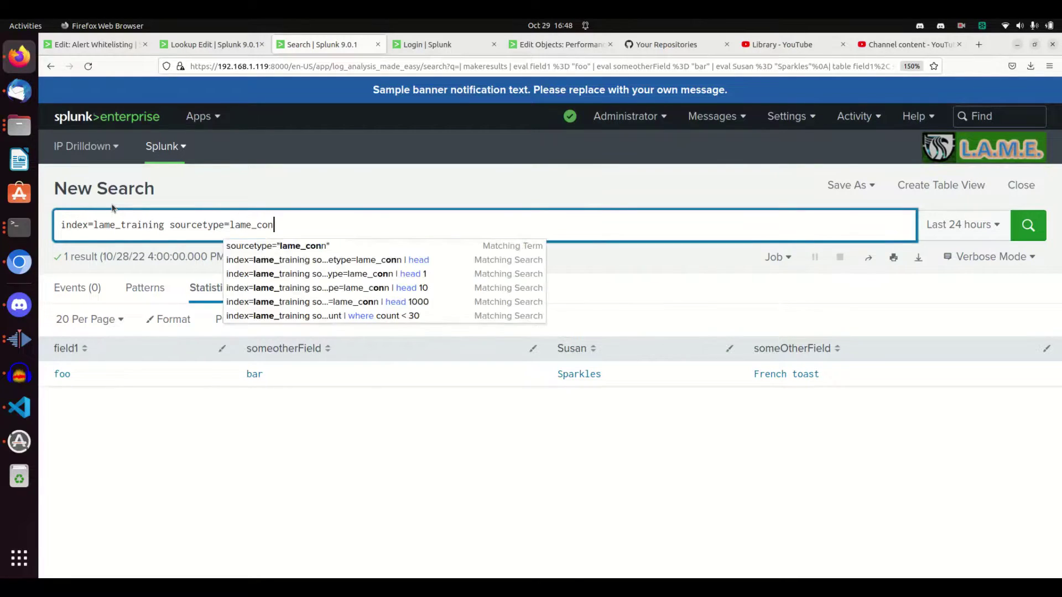
pyautogui.write('n |')
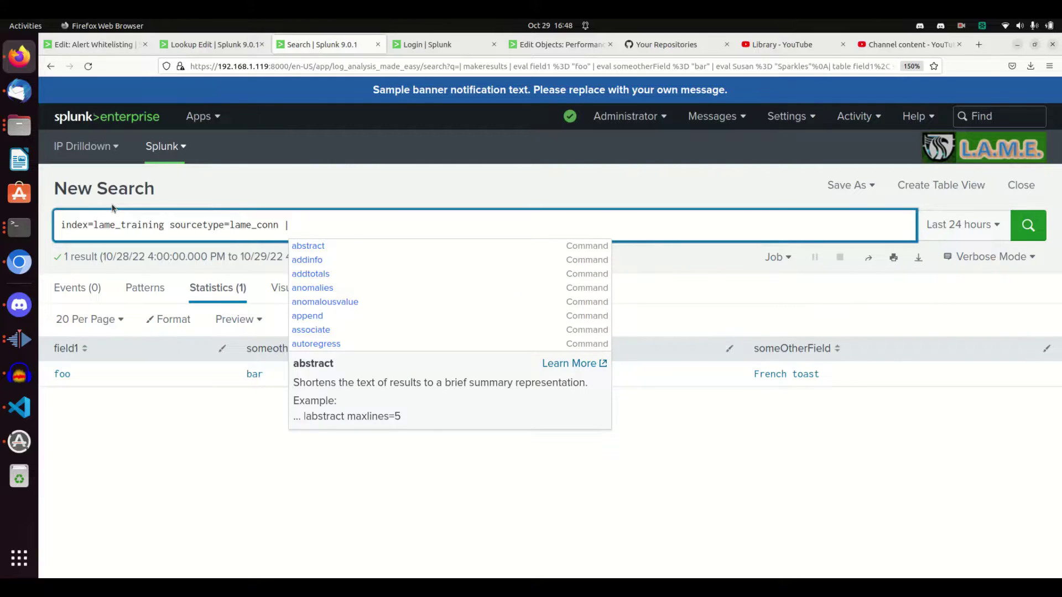
pyautogui.write('eval')
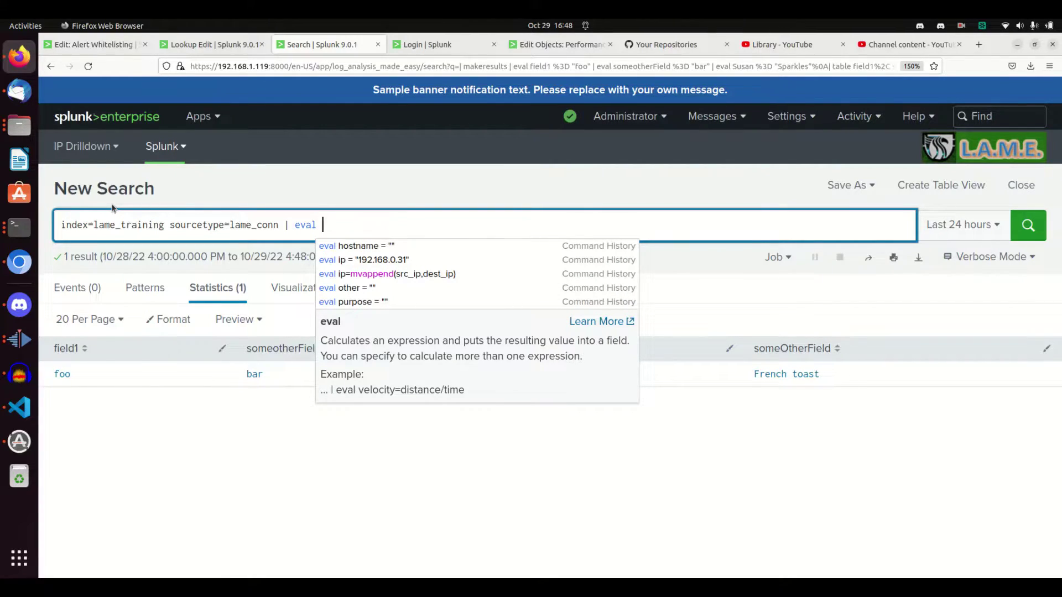
# Step: Draft myEvalField = case(condition, result, nextcondition, result), then erase it back to case(con
pyautogui.write('my')
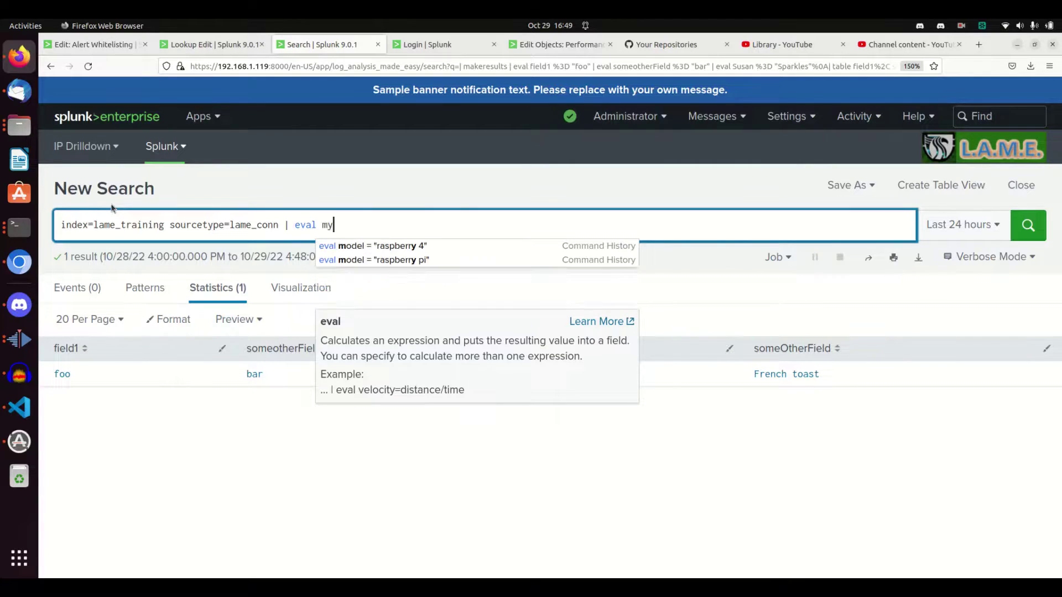
pyautogui.write('EvalField = case')
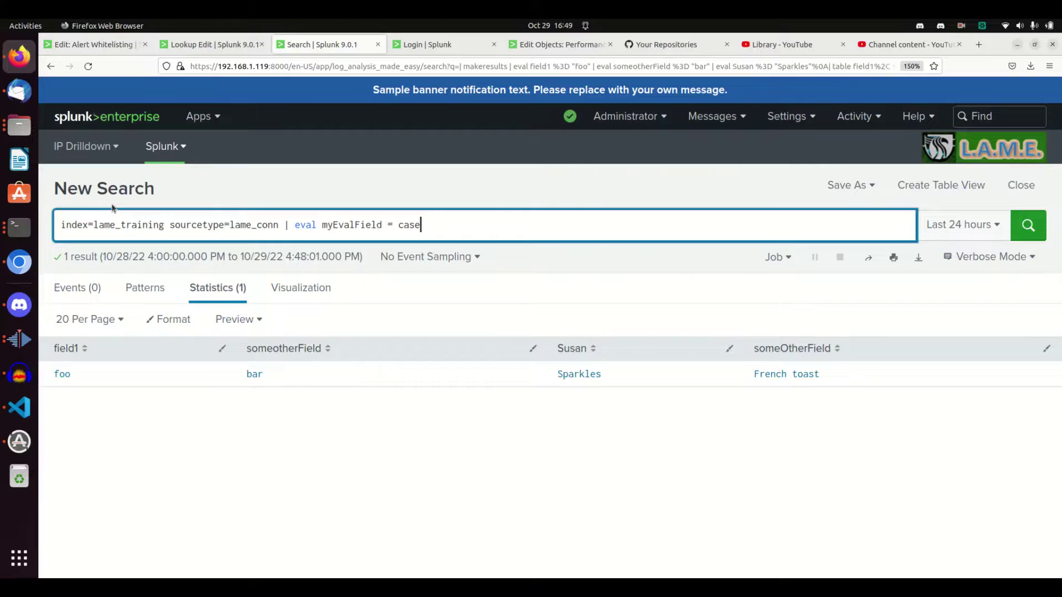
pyautogui.write('(condition,')
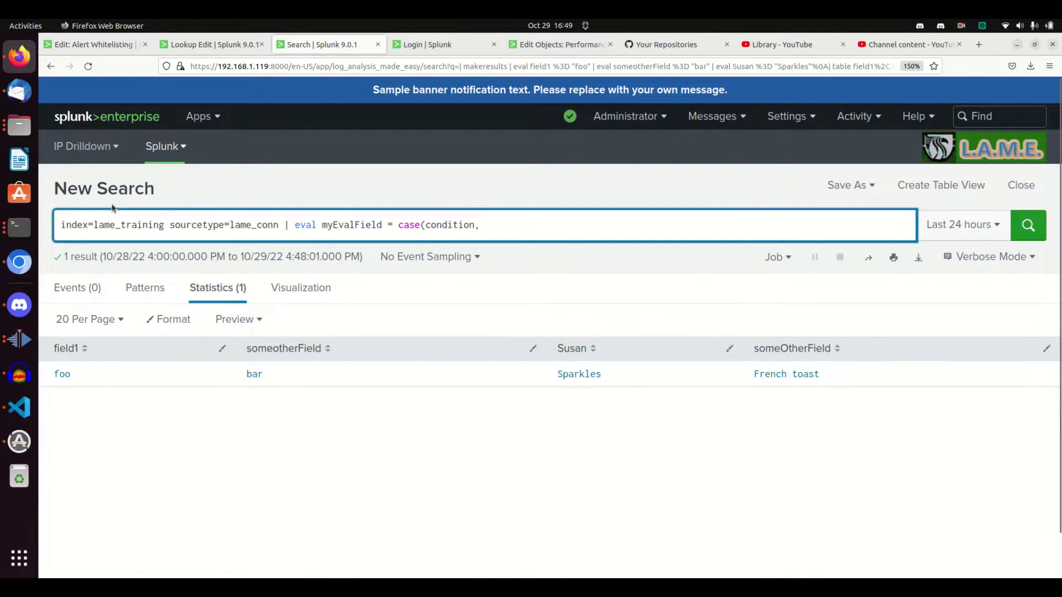
pyautogui.write(' result, ')
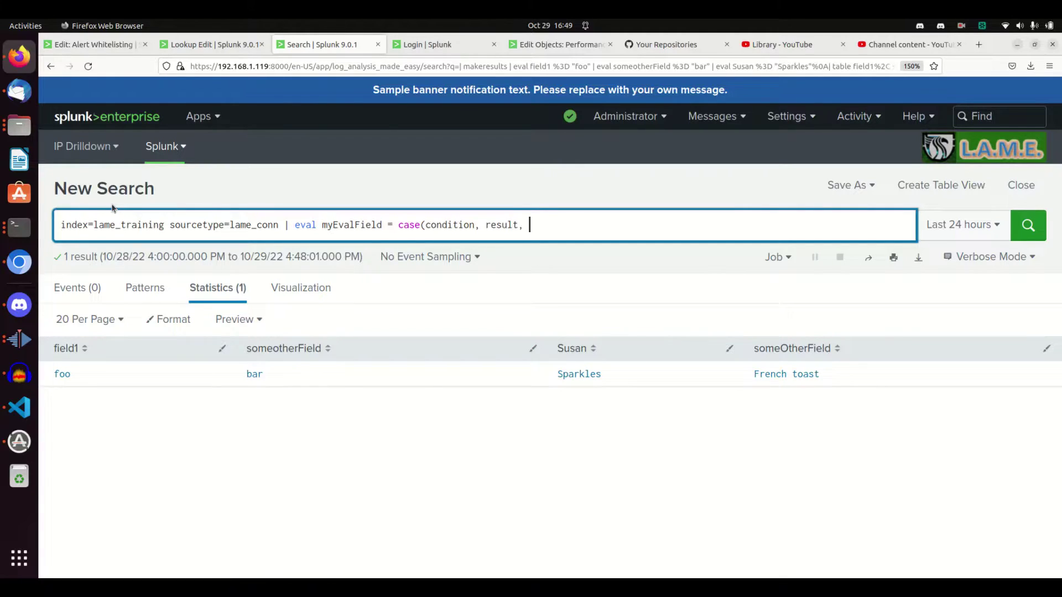
pyautogui.write('nextcondition, re')
pyautogui.write('stul')
pyautogui.press('BackSpace')
pyautogui.press('BackSpace')
pyautogui.write('ul')
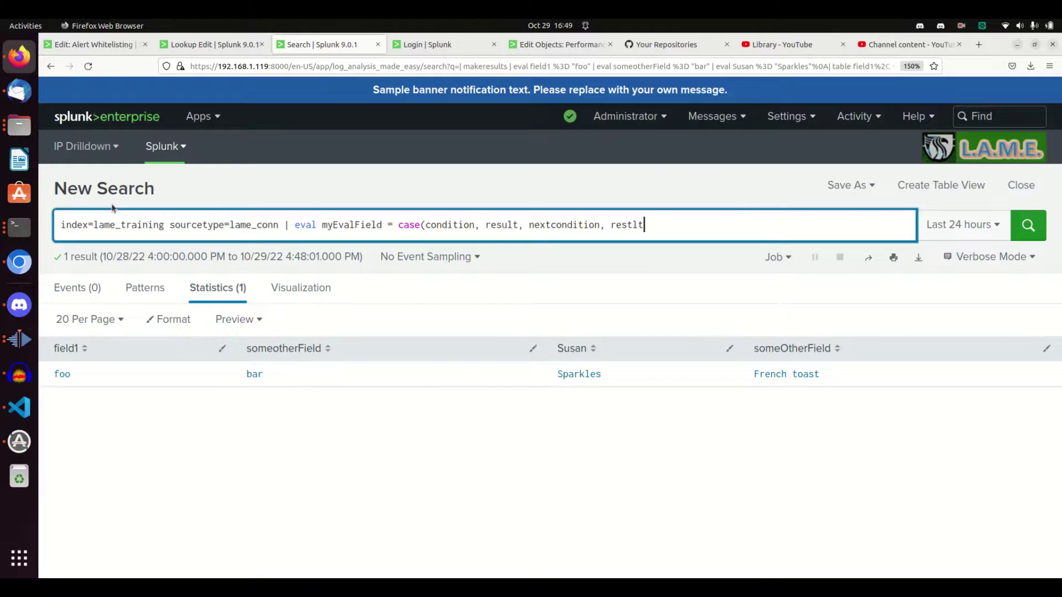
pyautogui.press('BackSpace')
pyautogui.press('BackSpace')
pyautogui.write('ult,')
pyautogui.press('BackSpace')
pyautogui.press('BackSpace')
pyautogui.press('BackSpace')
pyautogui.press('BackSpace')
pyautogui.write('lt')
pyautogui.press('BackSpace')
pyautogui.press('BackSpace')
pyautogui.press('BackSpace')
pyautogui.press('BackSpace')
pyautogui.write('sult, ')
pyautogui.write('et')
pyautogui.press('BackSpace')
pyautogui.press('BackSpace')
pyautogui.press('BackSpace')
pyautogui.press('BackSpace')
pyautogui.write(')')
pyautogui.press('BackSpace')
pyautogui.press('BackSpace')
pyautogui.press('BackSpace')
pyautogui.press('BackSpace')
pyautogui.press('BackSpace')
pyautogui.press('BackSpace')
pyautogui.press('BackSpace')
pyautogui.press('BackSpace')
pyautogui.press('BackSpace')
pyautogui.press('BackSpace')
pyautogui.press('BackSpace')
pyautogui.press('BackSpace')
pyautogui.press('BackSpace')
pyautogui.press('BackSpace')
pyautogui.press('BackSpace')
pyautogui.press('BackSpace')
pyautogui.press('BackSpace')
pyautogui.press('BackSpace')
pyautogui.press('BackSpace')
pyautogui.press('BackSpace')
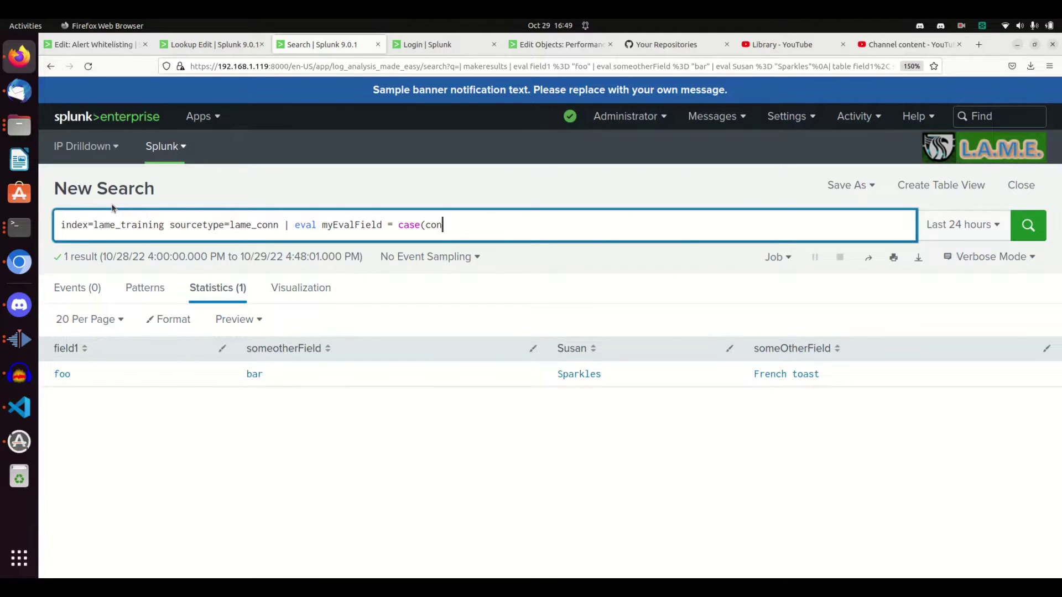
# Step: Fill case() with 10.1.1.1 "Is good IP", 10.1.1.2 "Not Good IP", 1=1 "Did not match"
pyautogui.press('BackSpace')
pyautogui.press('BackSpace')
pyautogui.press('BackSpace')
pyautogui.write('src_ip="10.10.')
pyautogui.press('BackSpace')
pyautogui.press('BackSpace')
pyautogui.press('BackSpace')
pyautogui.press('BackSpace')
pyautogui.write('.1.1.1", "E')
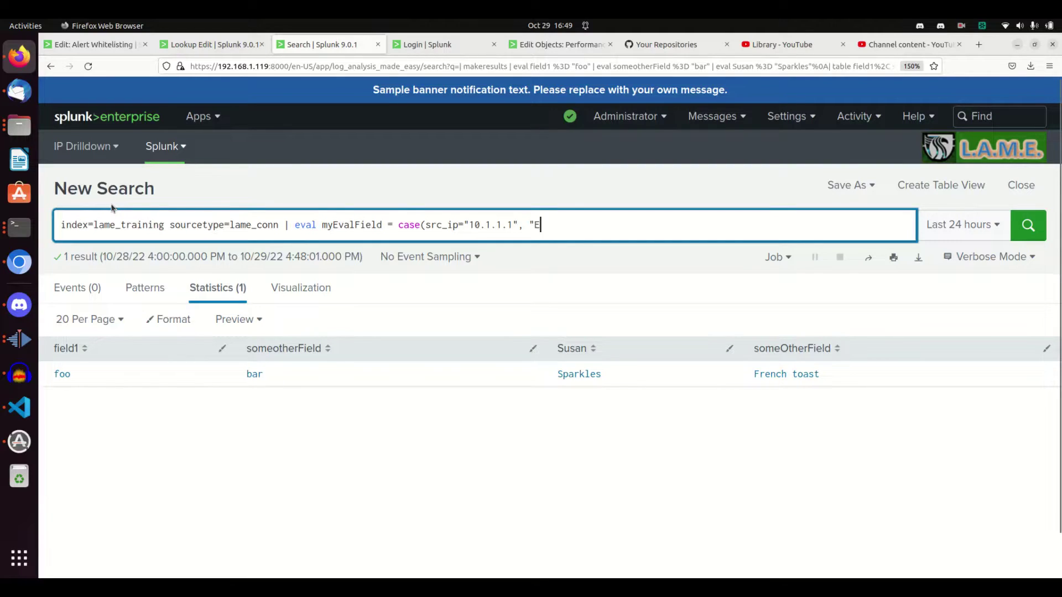
pyautogui.write('quals", s')
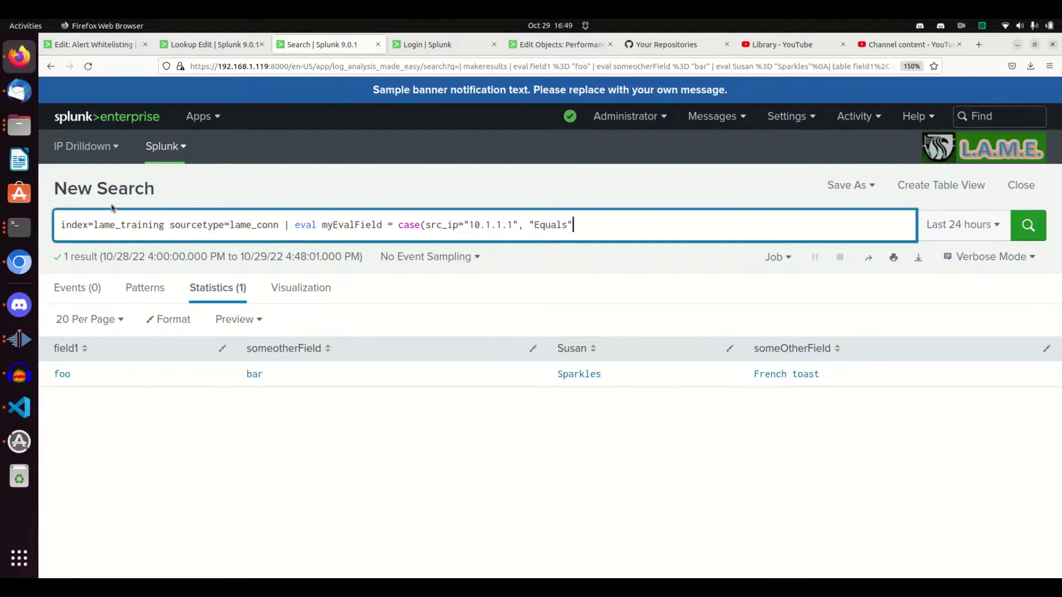
pyautogui.write('rc_ip')
pyautogui.press('BackSpace')
pyautogui.press('BackSpace')
pyautogui.press('BackSpace')
pyautogui.press('BackSpace')
pyautogui.press('BackSpace')
pyautogui.press('BackSpace')
pyautogui.press('BackSpace')
pyautogui.press('BackSpace')
pyautogui.press('BackSpace')
pyautogui.press('BackSpace')
pyautogui.press('BackSpace')
pyautogui.press('BackSpace')
pyautogui.press('BackSpace')
pyautogui.press('BackSpace')
pyautogui.press('BackSpace')
pyautogui.write('Is good IP", src_ip="10.1.1.')
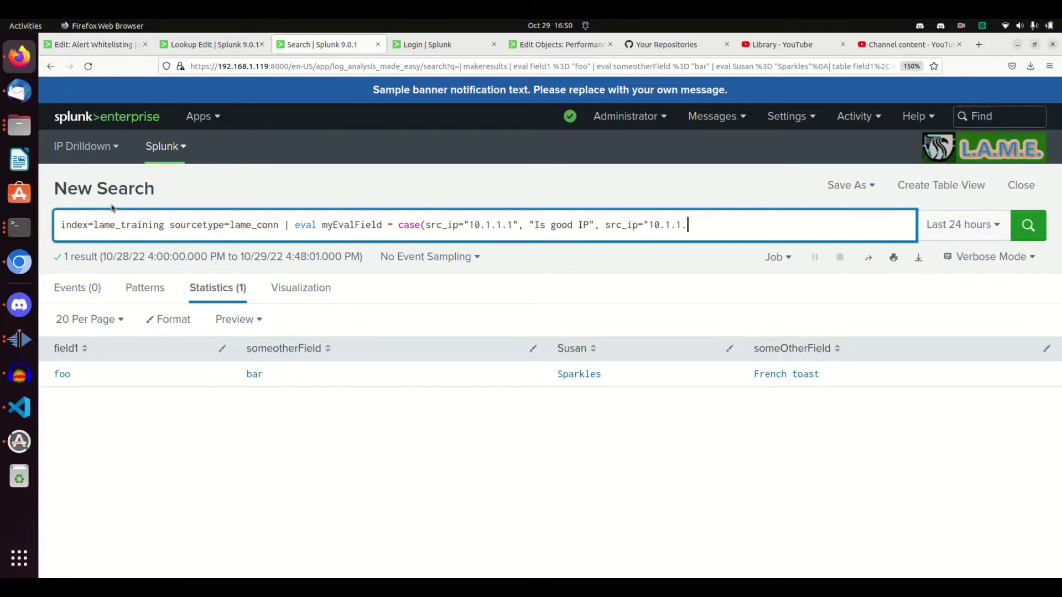
pyautogui.write('2", "Not Good')
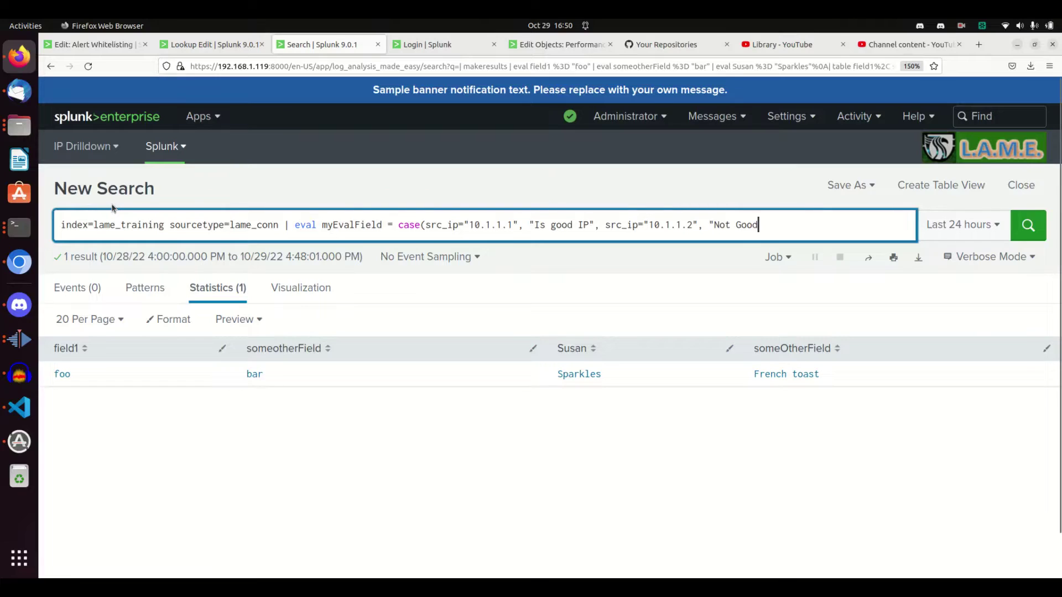
pyautogui.write(' IP",')
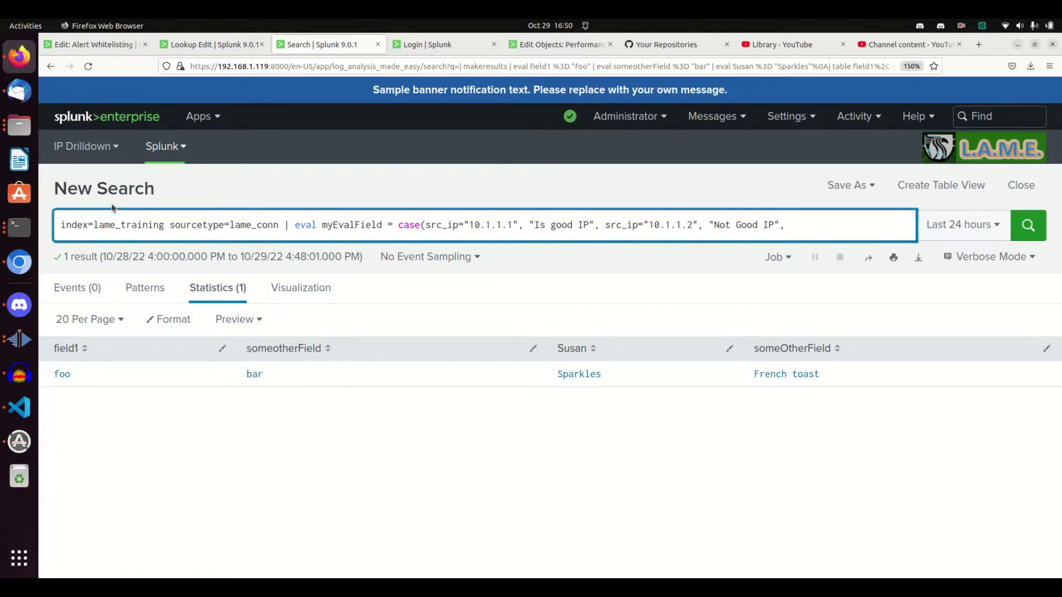
pyautogui.write('1=1')
pyautogui.write(', "Did not match")')
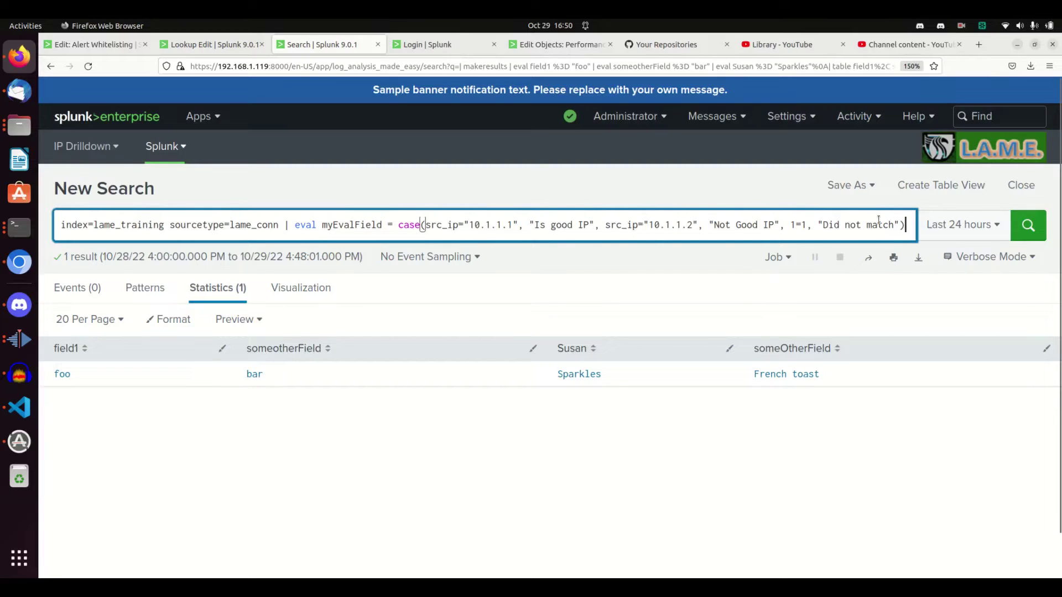
# Step: Add | table src_ip, myEvalField on a new line and run the search, returning 53 events
pyautogui.hotkey('shift', 'Return')
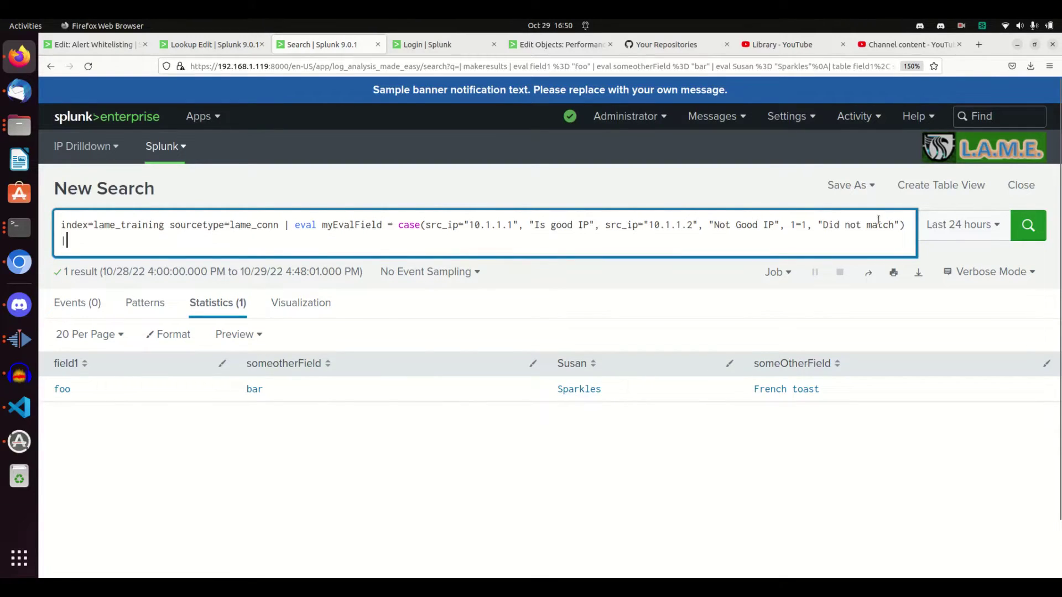
pyautogui.write('| table ')
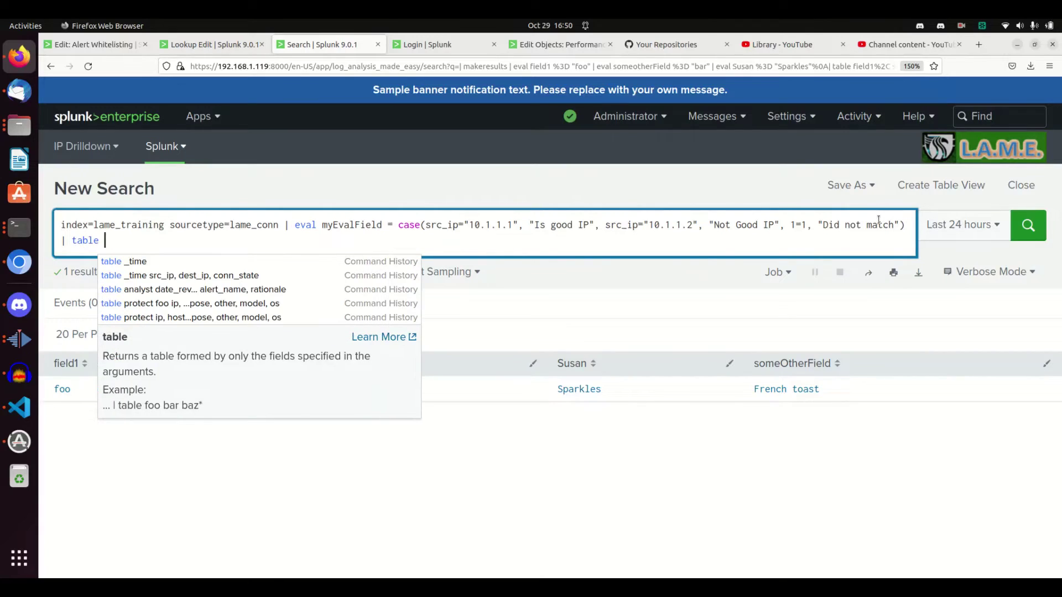
pyautogui.write('src_')
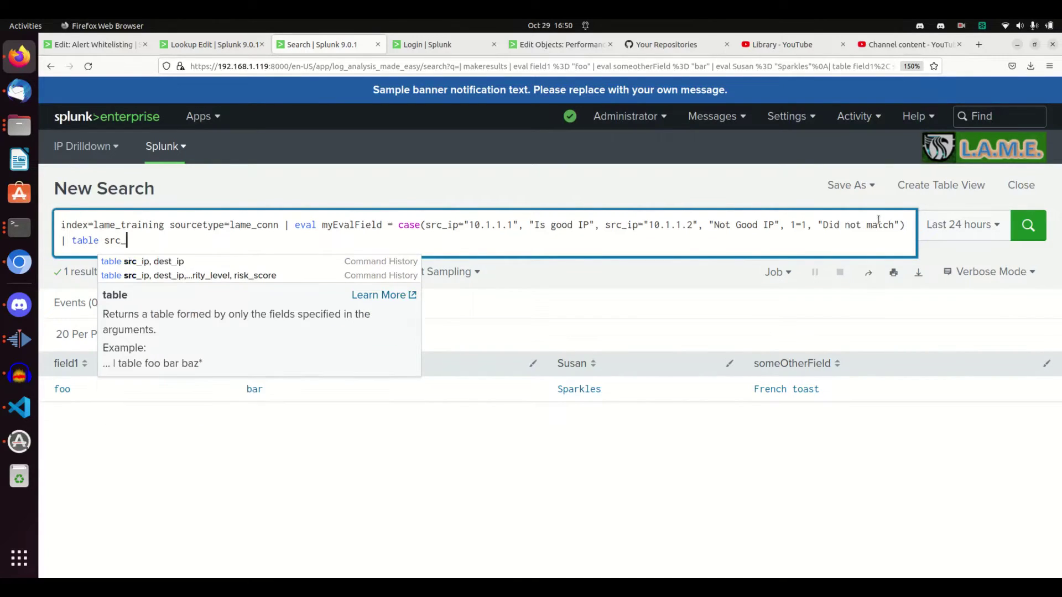
pyautogui.write('ip, myEv')
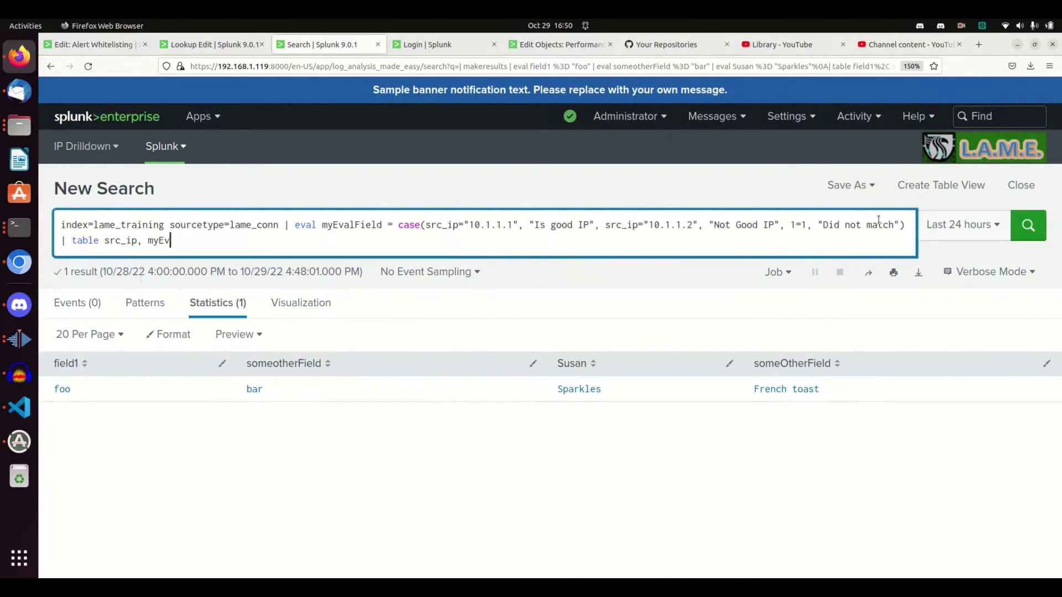
pyautogui.write('alField')
pyautogui.press('Return')
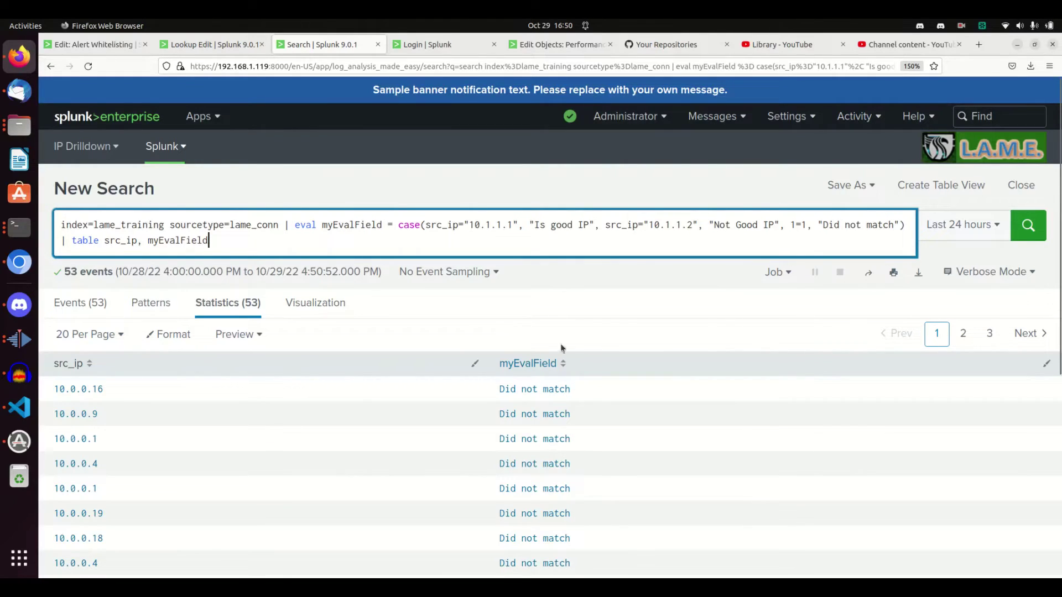
pyautogui.scroll(-2, 487, 369)
pyautogui.scroll(-3, 487, 365)
pyautogui.scroll(5, 487, 365)
# Step: Sort the results by myEvalField both ways; every row reads Did not match
pyautogui.click(529, 363)
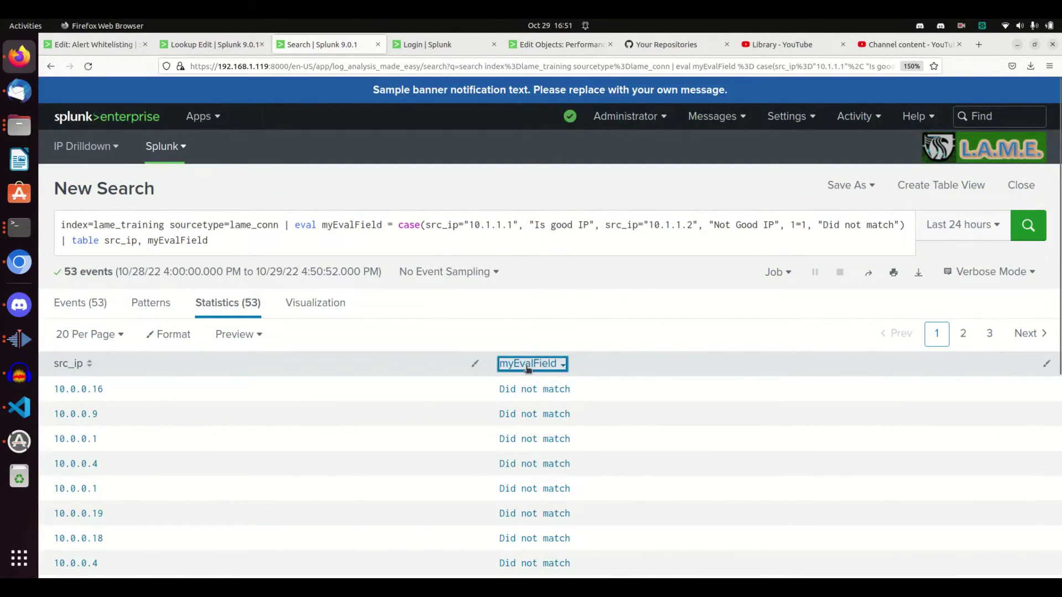
pyautogui.click(529, 369)
pyautogui.scroll(-5, 552, 391)
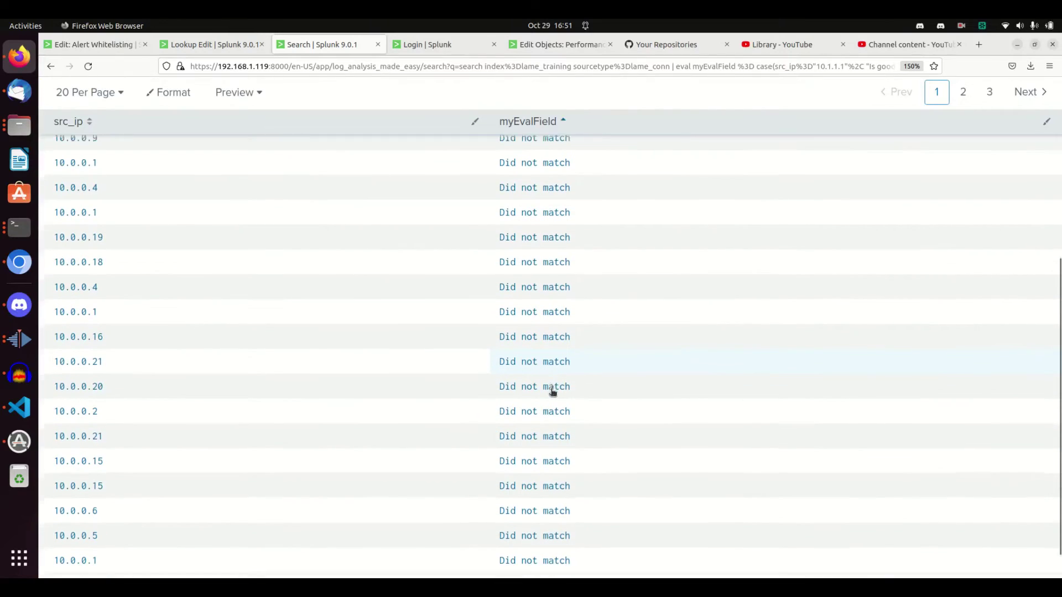
pyautogui.scroll(-1, 552, 392)
pyautogui.scroll(6, 552, 392)
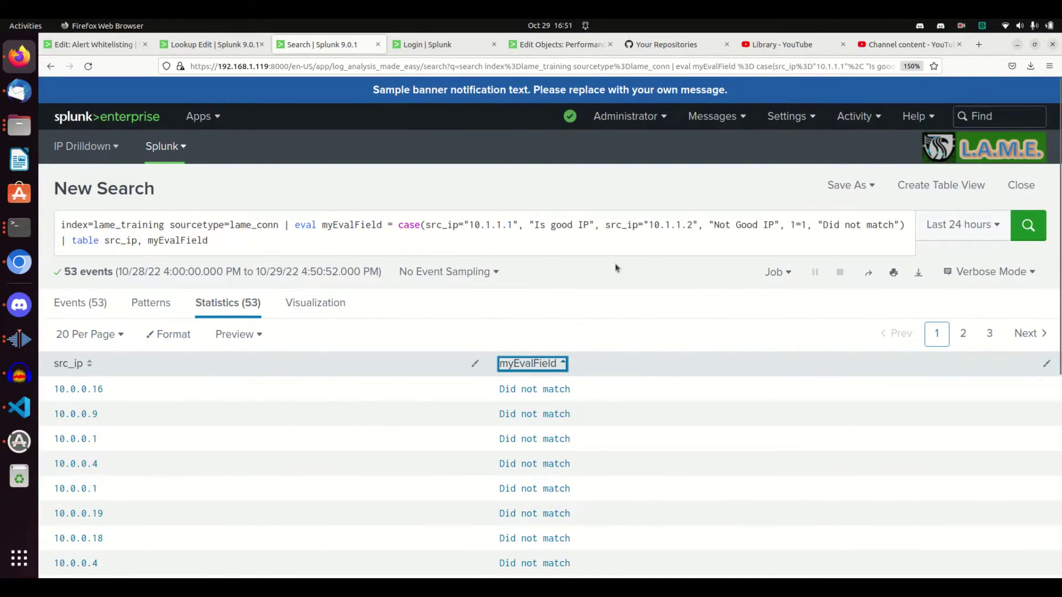
# Step: Change the first case condition's IP from 10.1.1.1 to 10.0.0.1
pyautogui.click(500, 224)
pyautogui.press('BackSpace')
pyautogui.write('0')
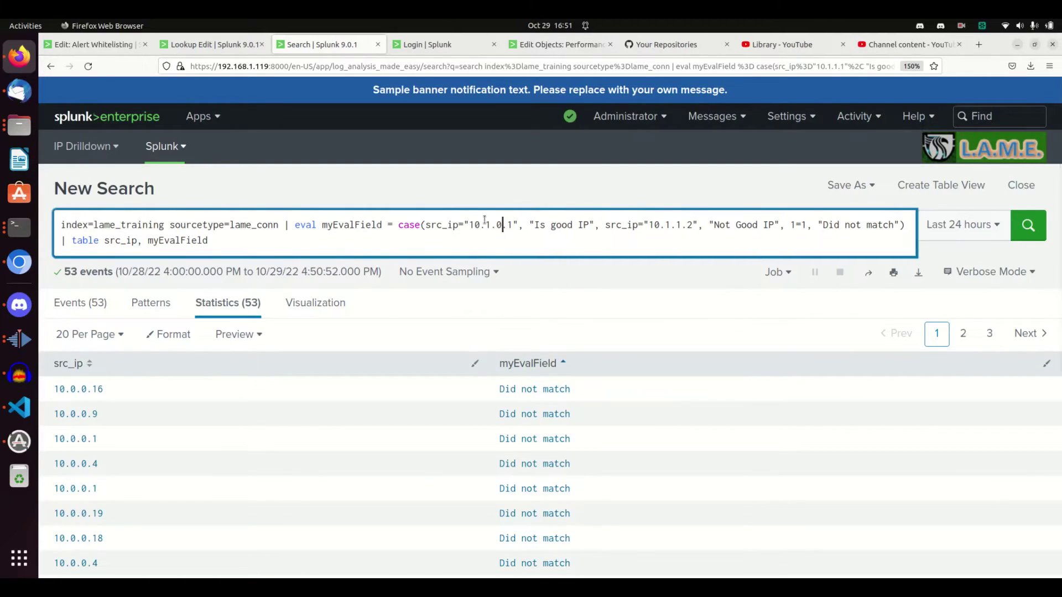
pyautogui.press('Left')
pyautogui.press('BackSpace')
pyautogui.write('0')
pyautogui.press('Right')
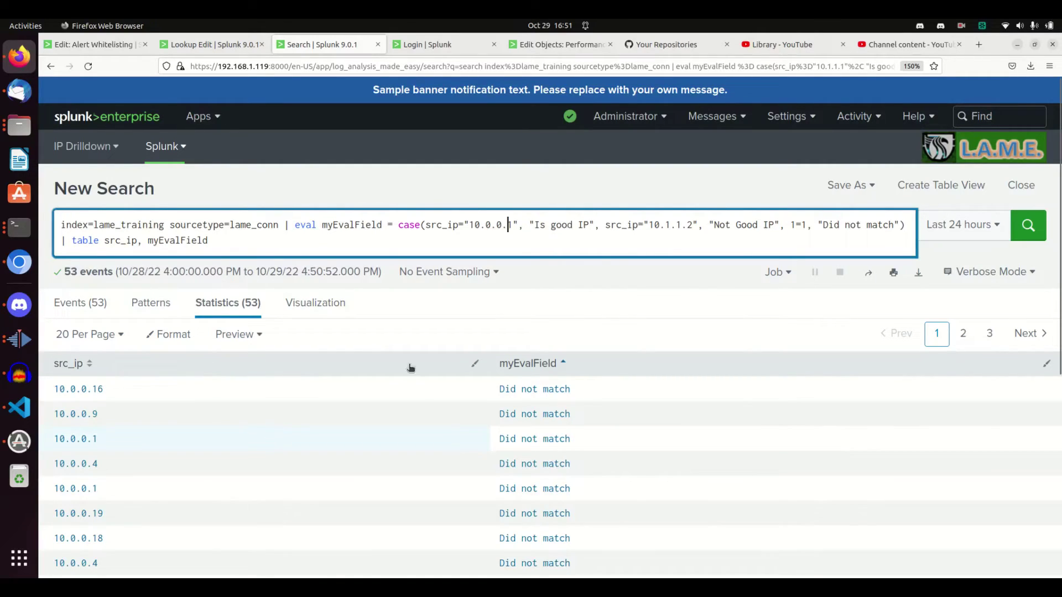
# Step: Change the second condition's IP to 10.0.0.4 and rerun the search
pyautogui.click(680, 224)
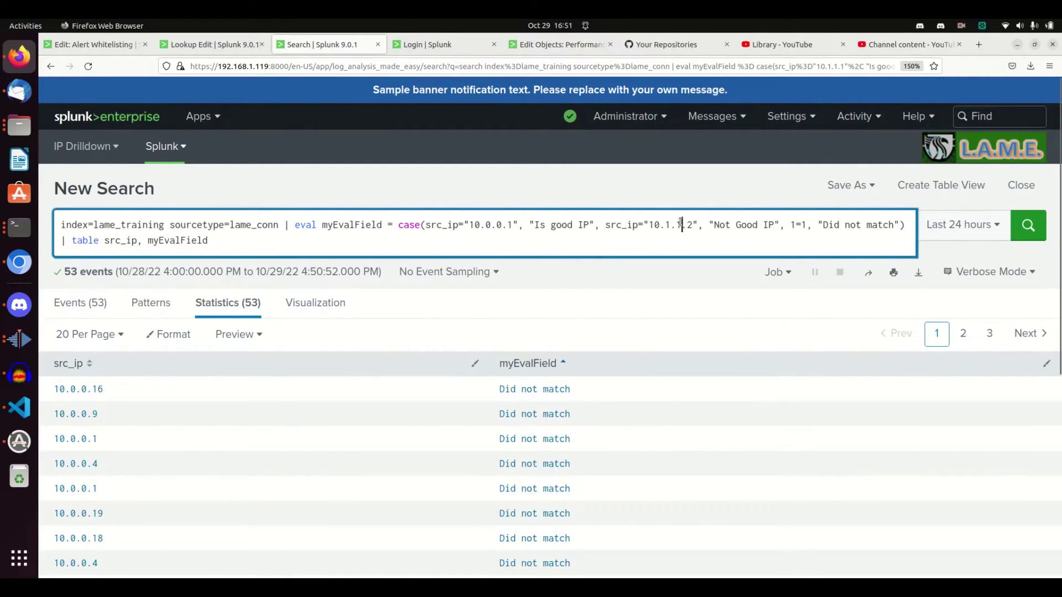
pyautogui.press('BackSpace')
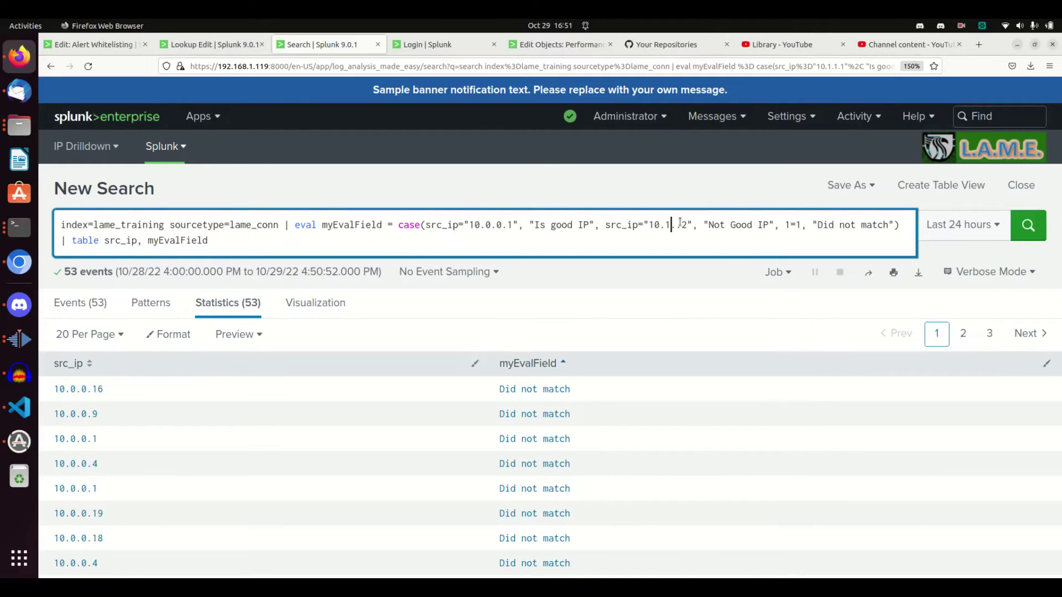
pyautogui.press('BackSpace')
pyautogui.write('0.0.')
pyautogui.press('Delete')
pyautogui.write('4')
pyautogui.press('Return')
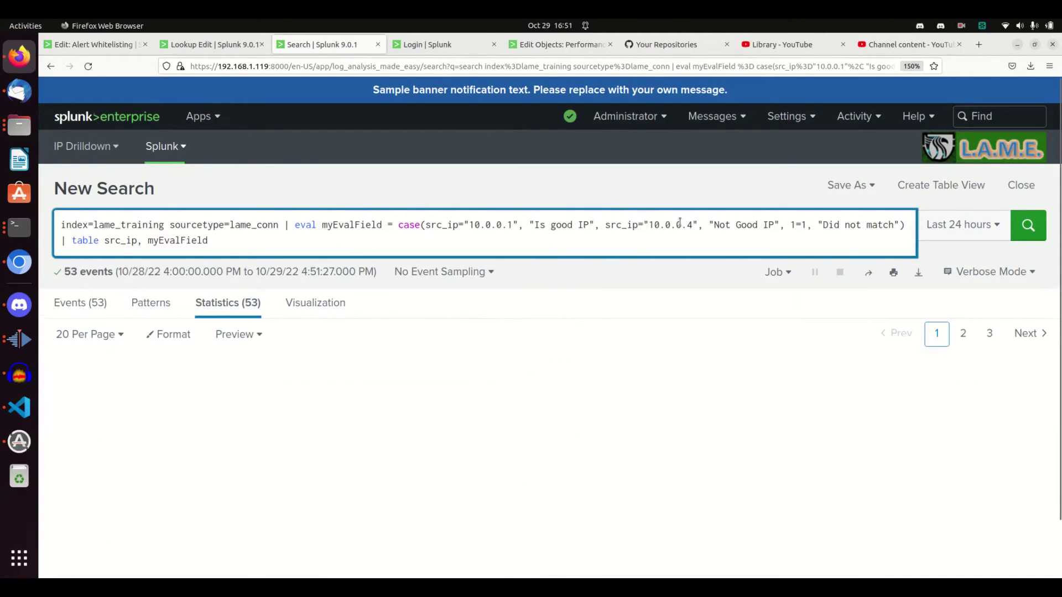